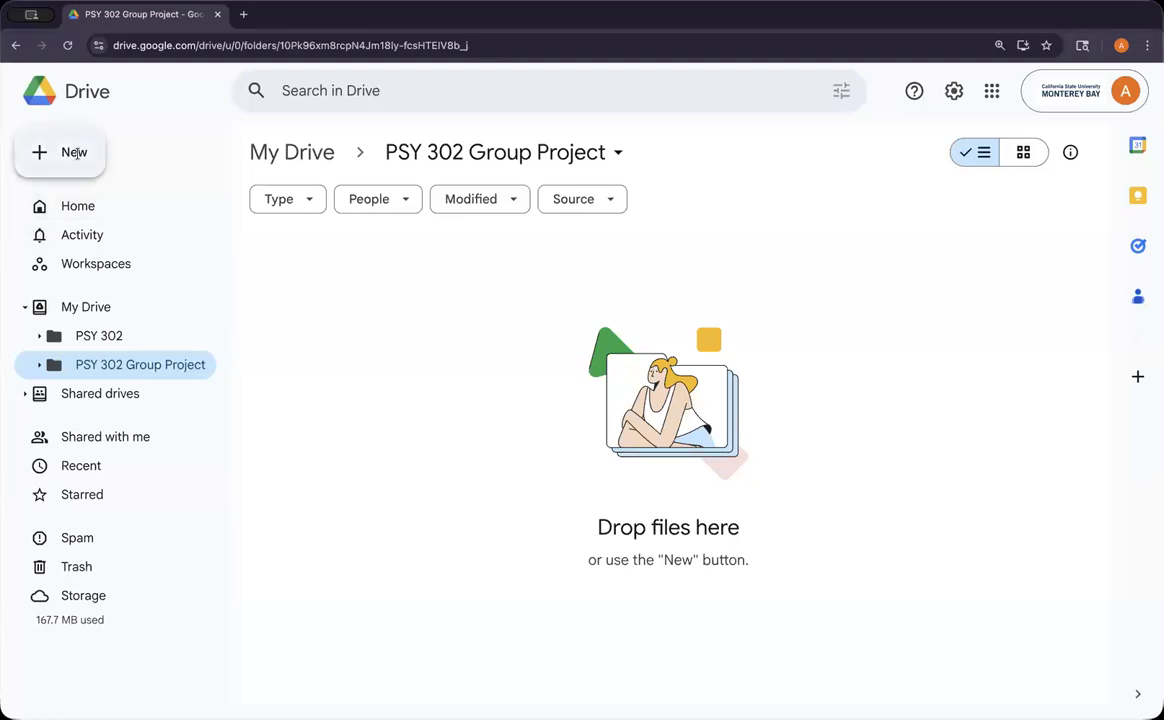
Create a blank Google Form in the PSY 302 Group Project folder.
left_click(77, 153)
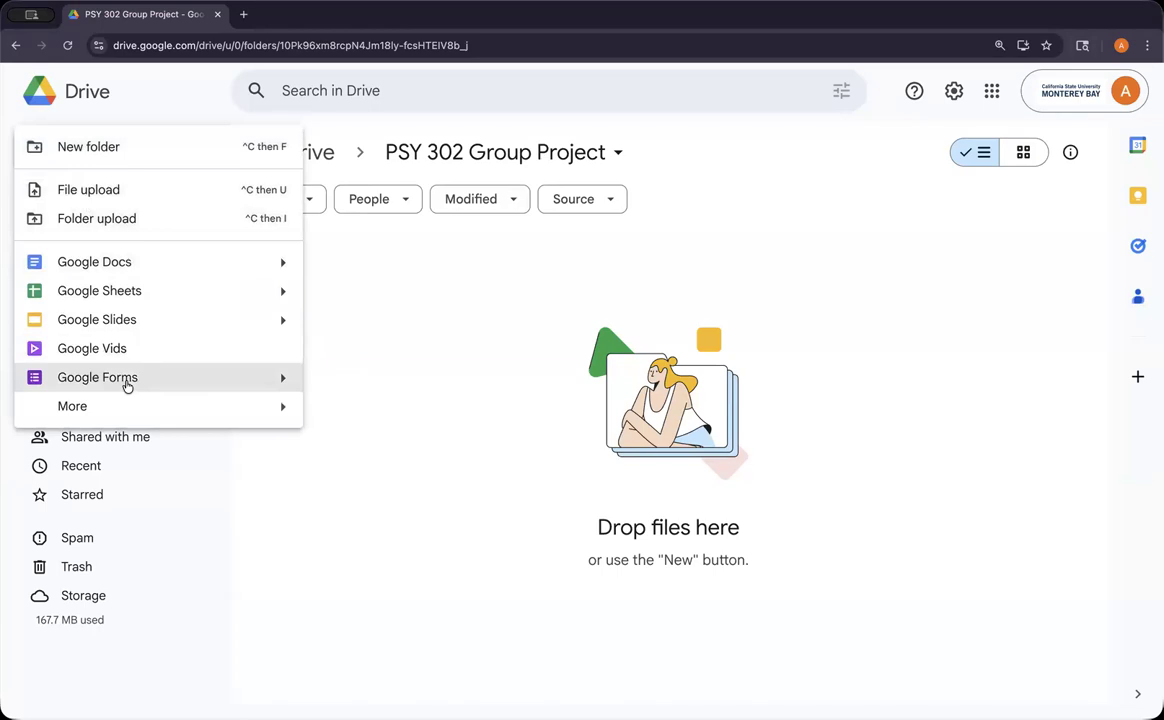
mouse_move(283, 379)
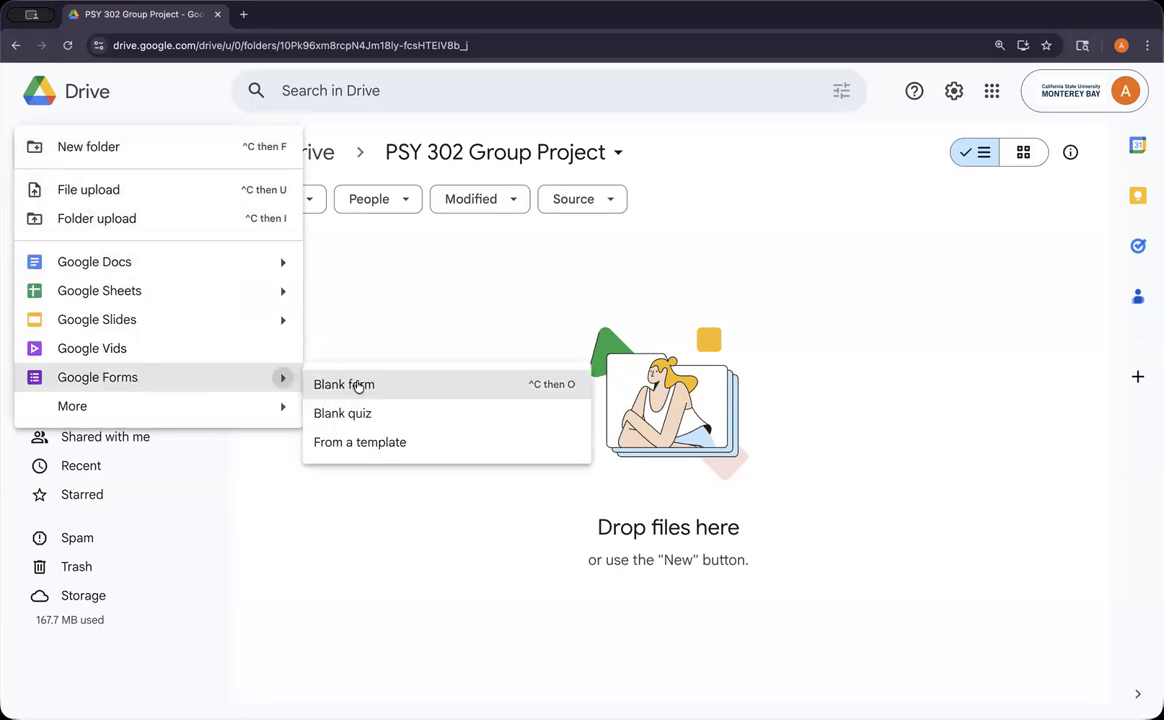
left_click(359, 385)
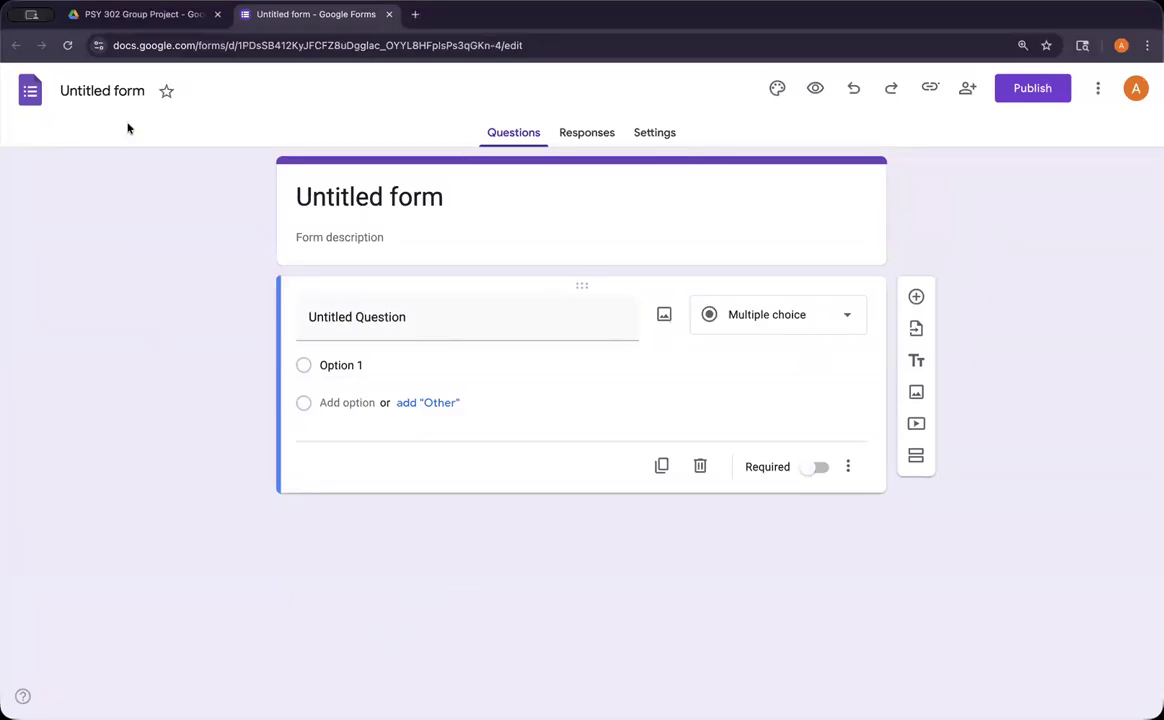
Name the form file "PSY Final Project Survey" and apply that name to the form's heading.
left_click(109, 91)
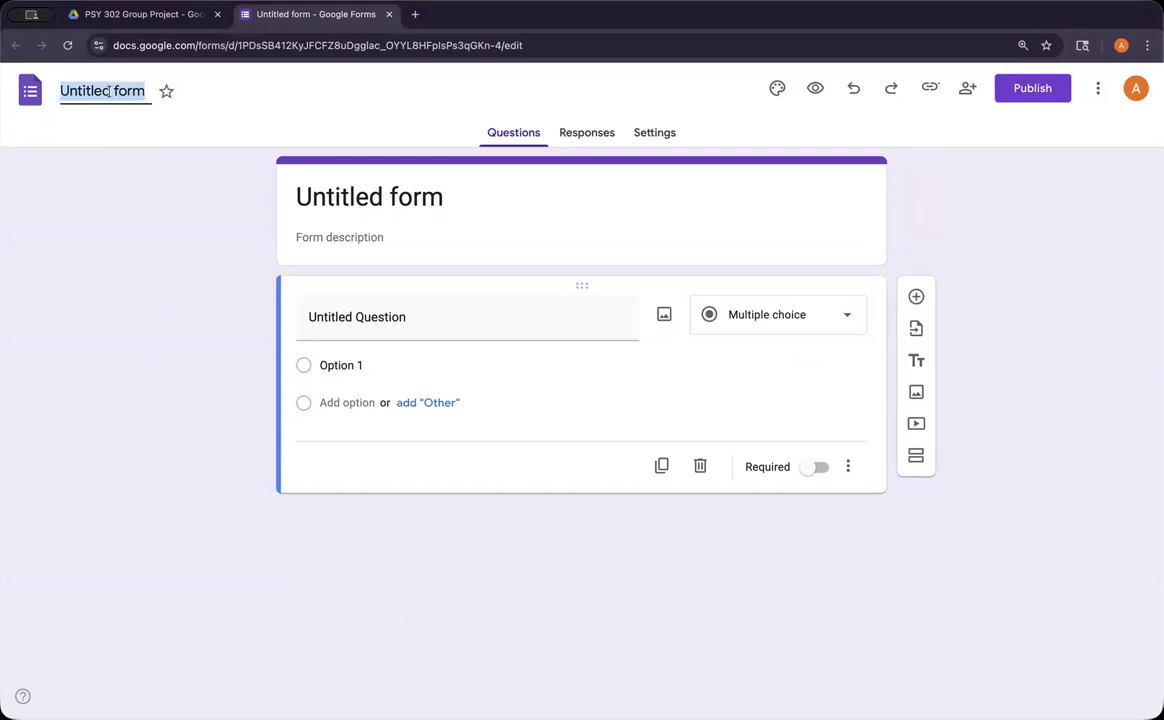
type("PS")
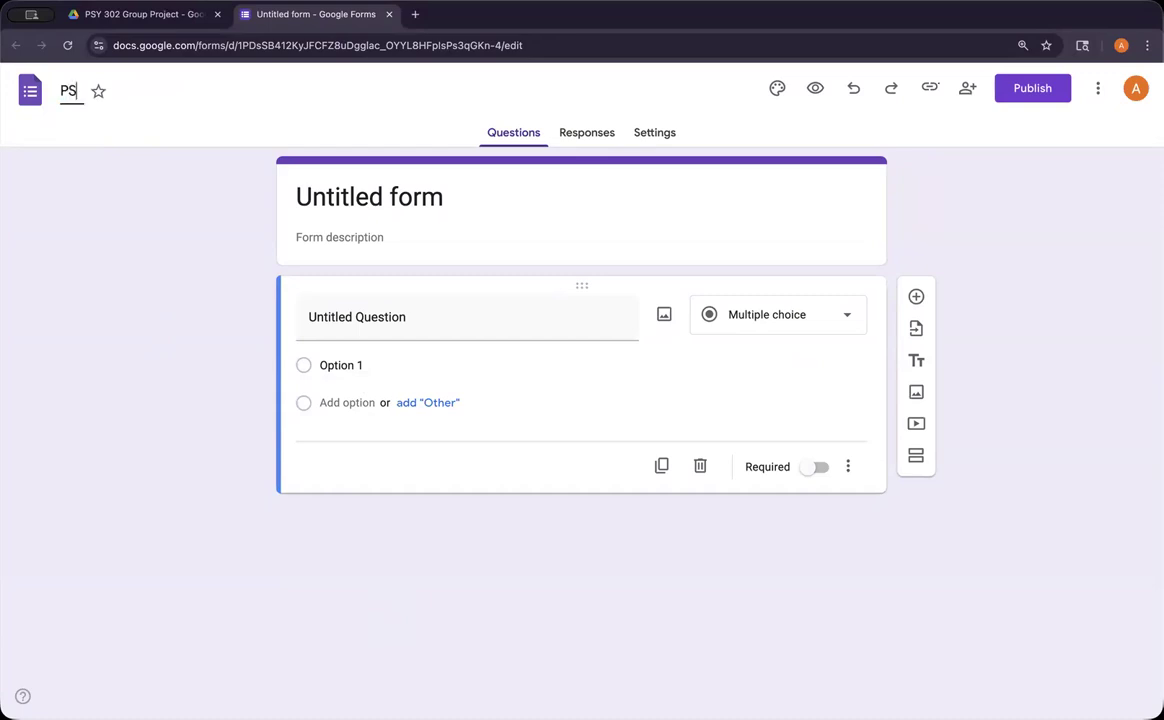
type("Y Final Project")
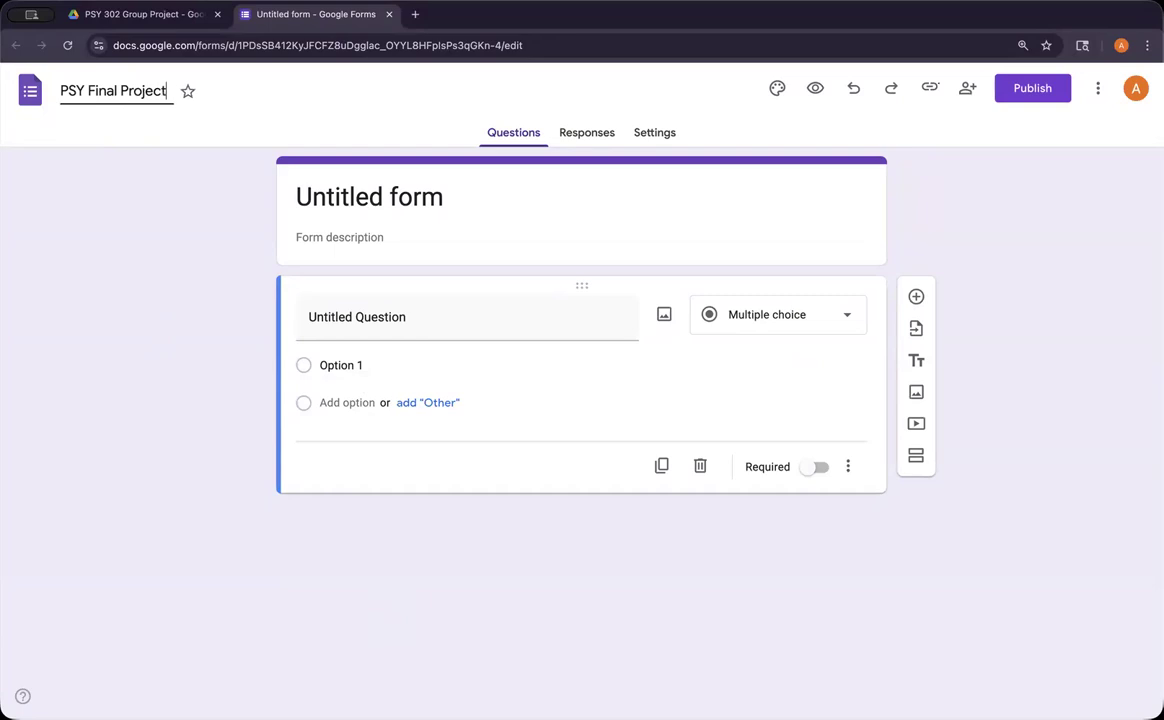
type(" Survey")
left_click(370, 194)
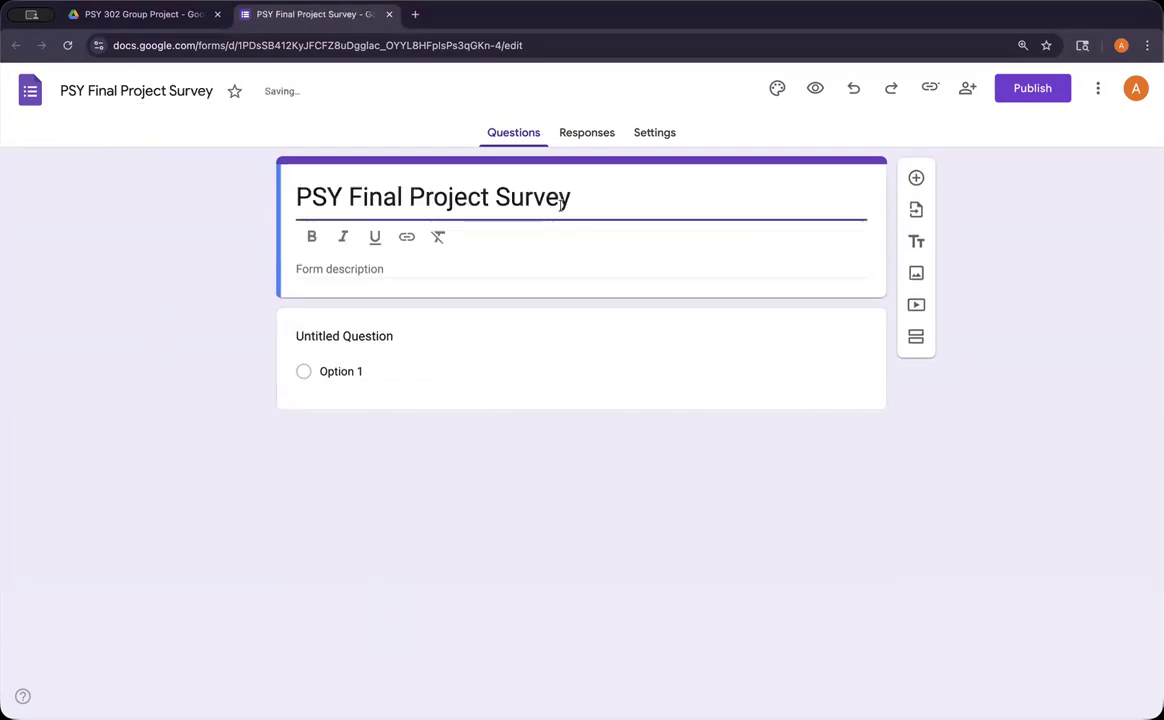
Replace the form's displayed title with "How Do You Feel About AI?", keeping the file name as it is.
triple_click(462, 201)
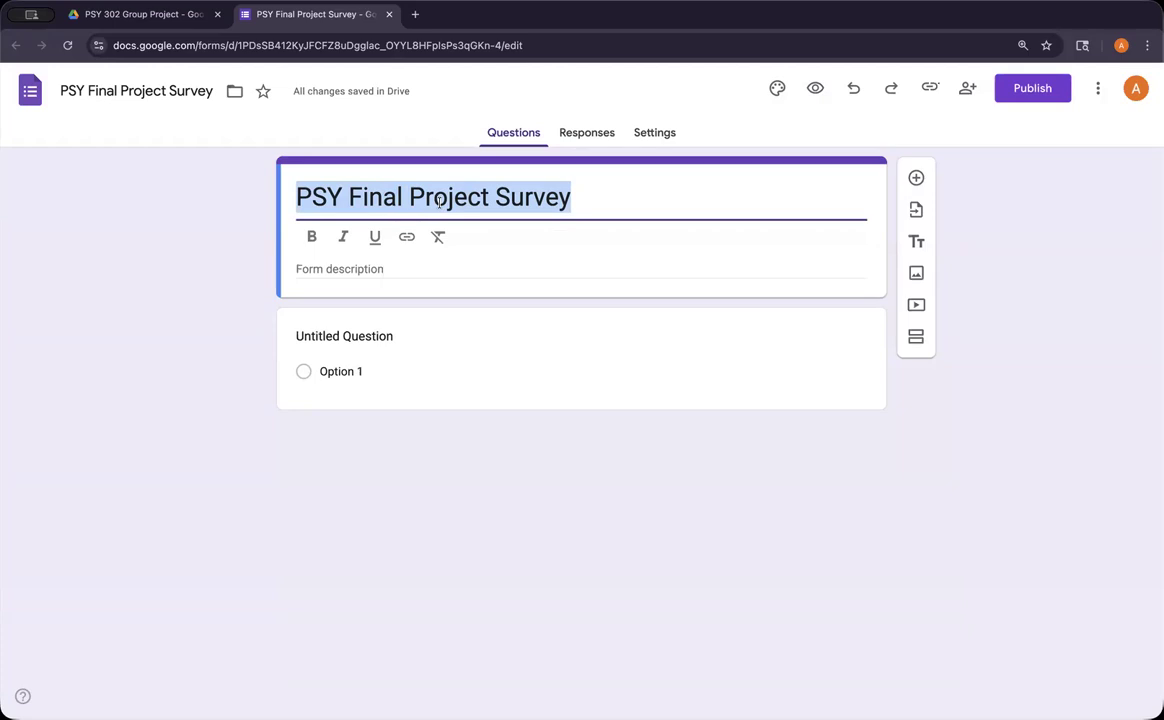
type("How ")
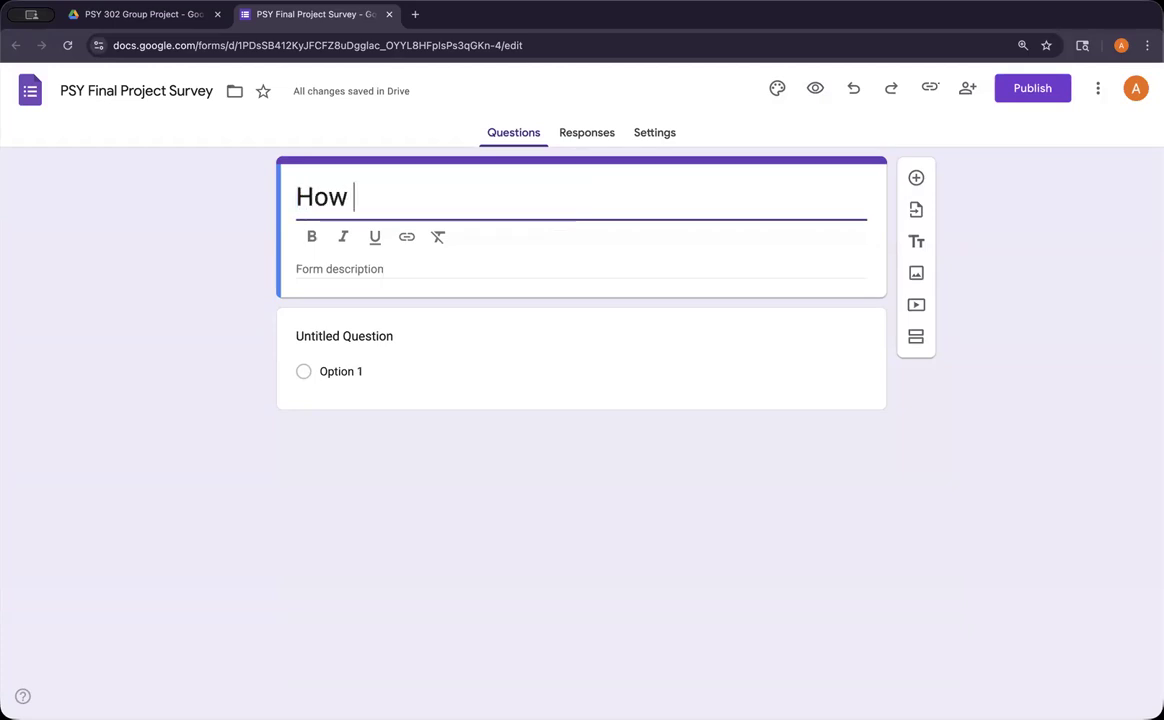
type("Do")
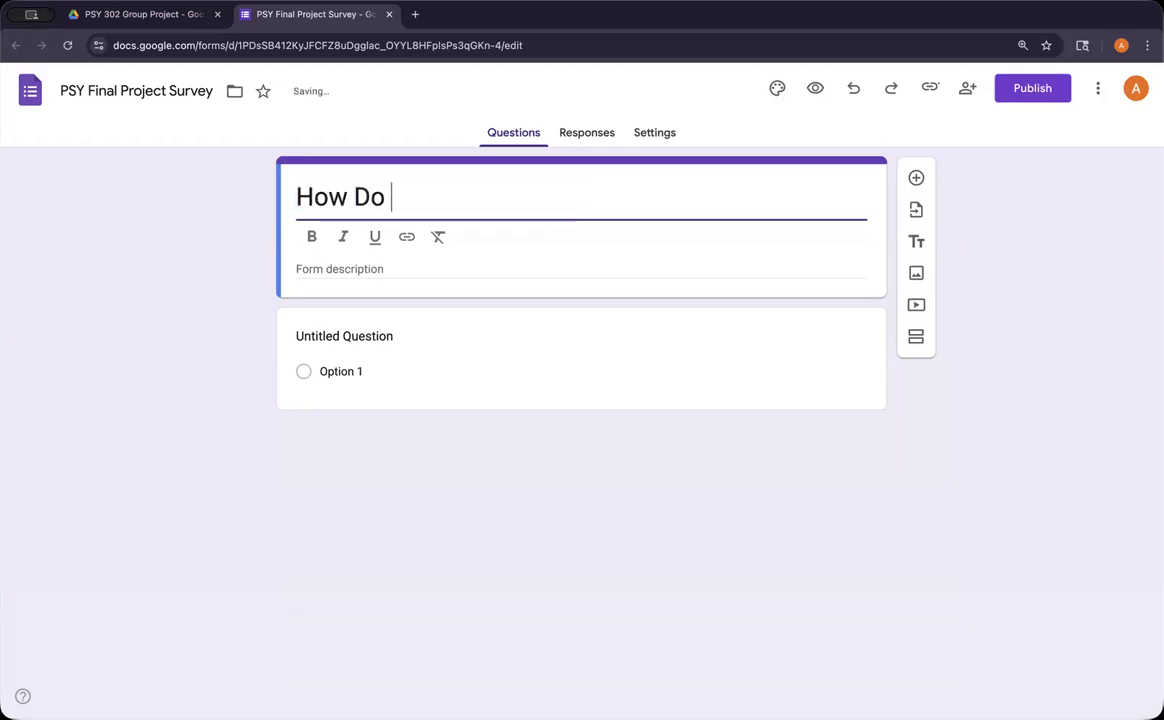
type(" You Feel")
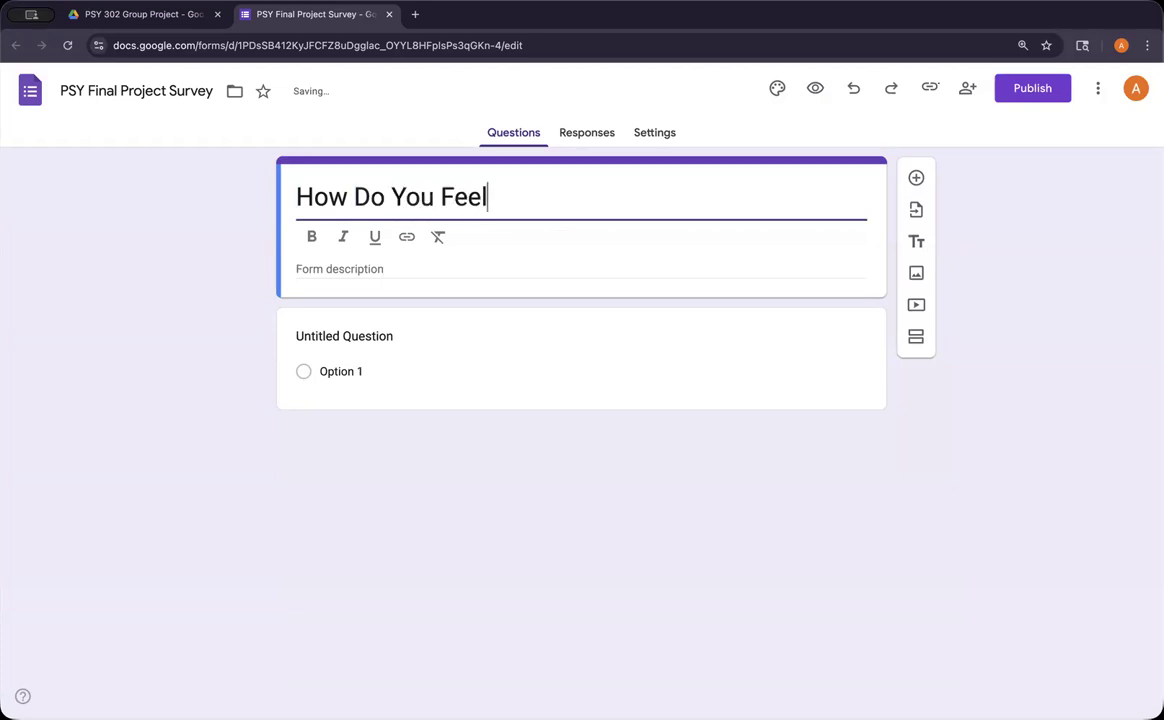
type(" About A")
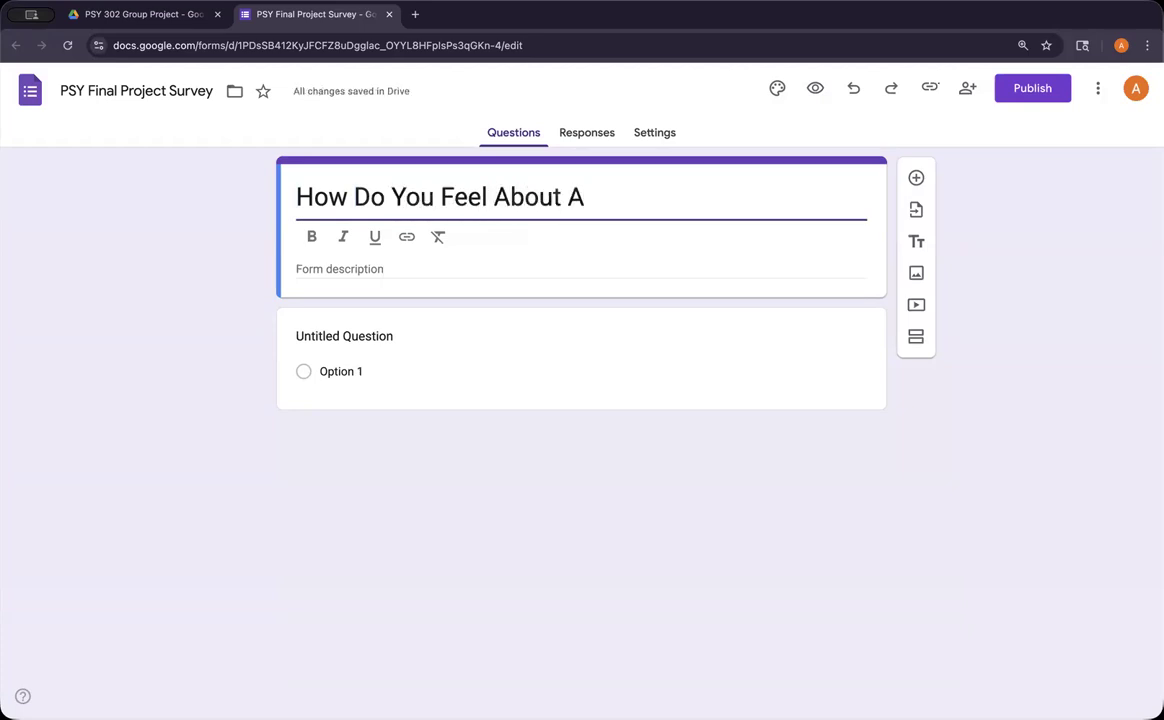
type("I?")
left_click(346, 269)
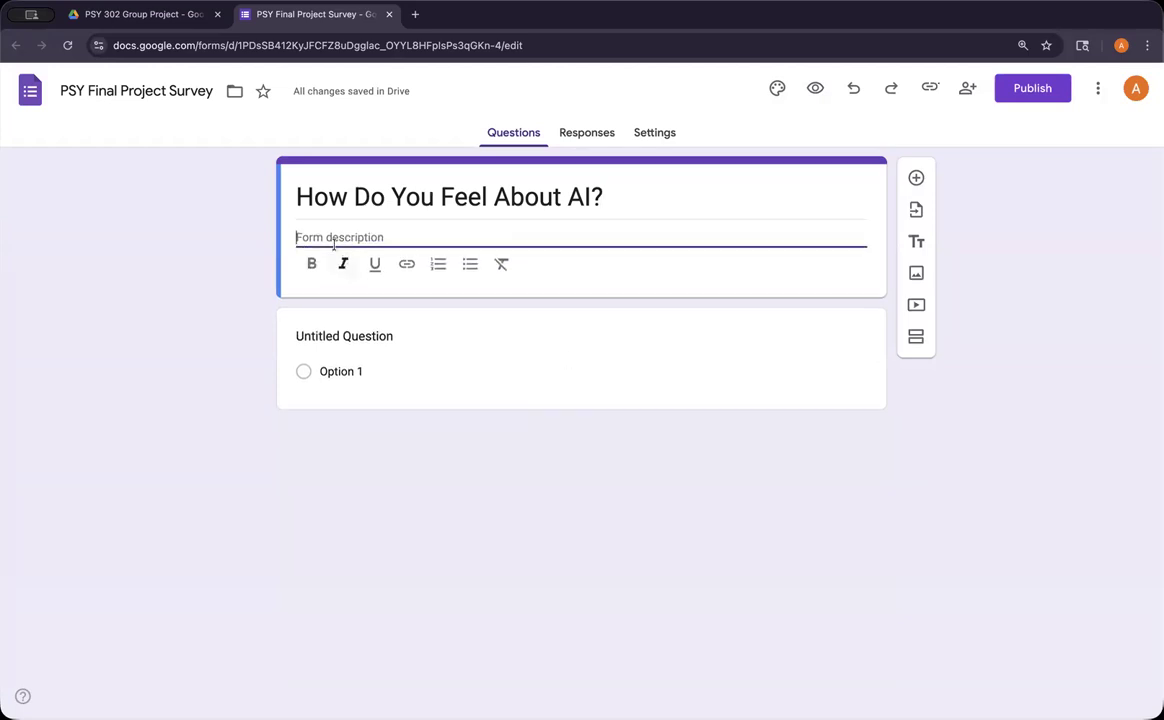
left_click(349, 336)
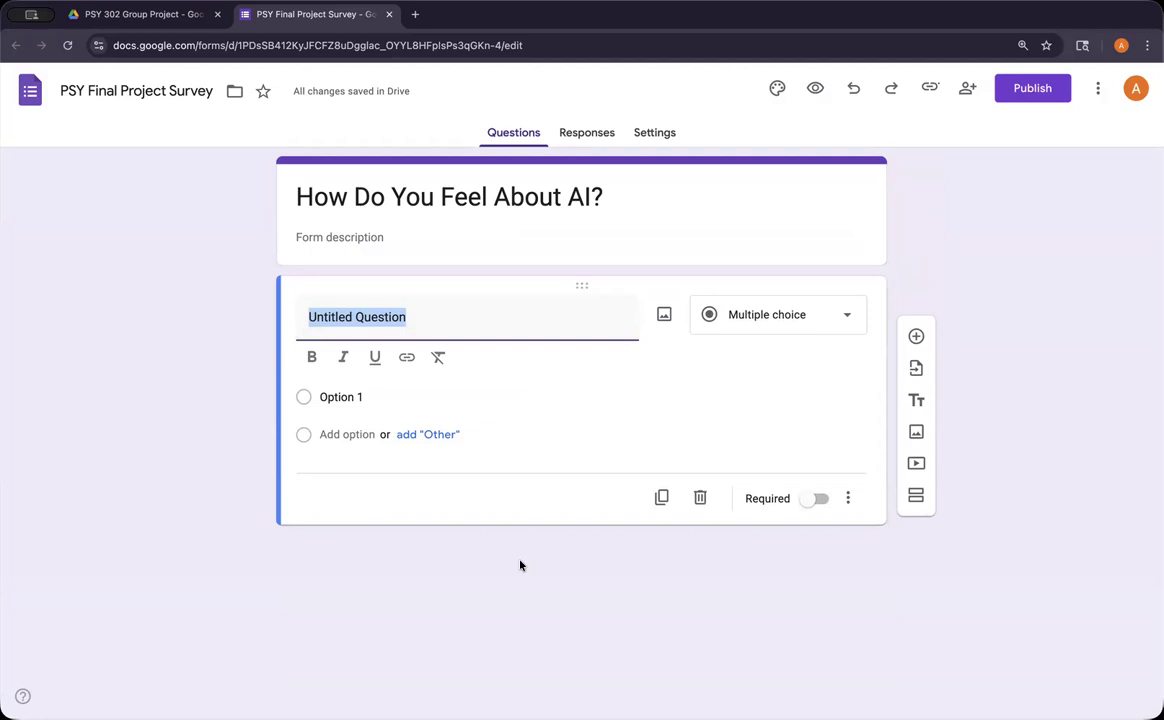
left_click(640, 426)
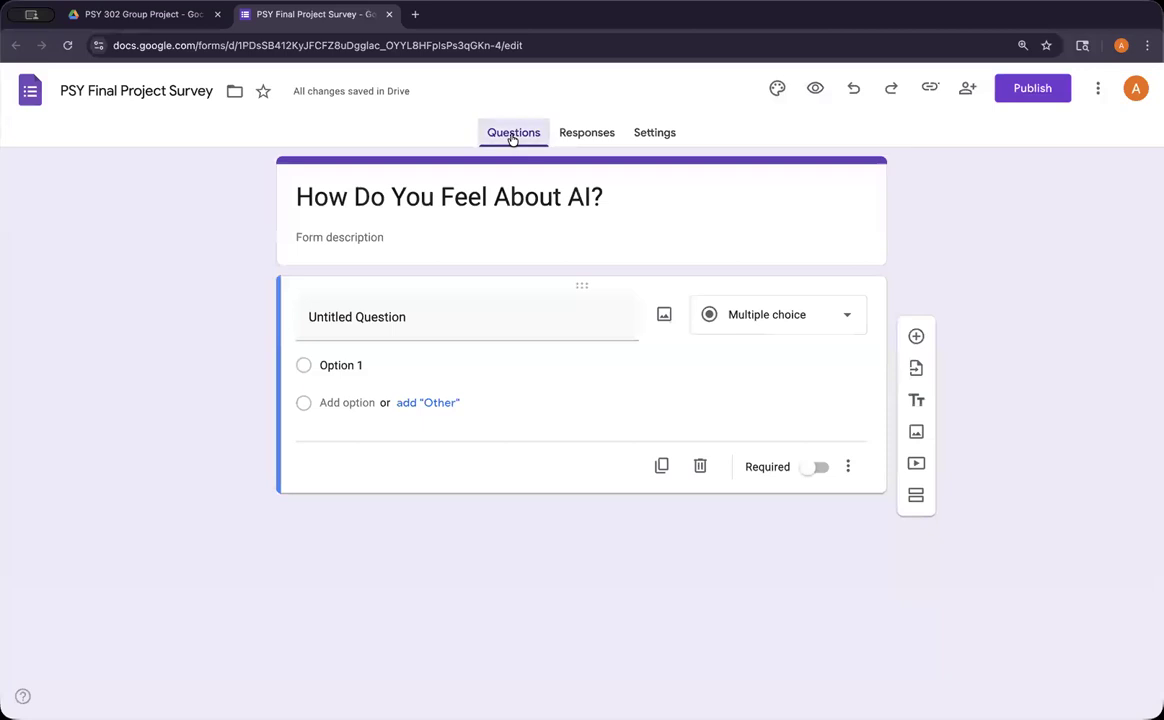
Review the form's collected responses page and the settings for how responses are collected and protected.
left_click(578, 138)
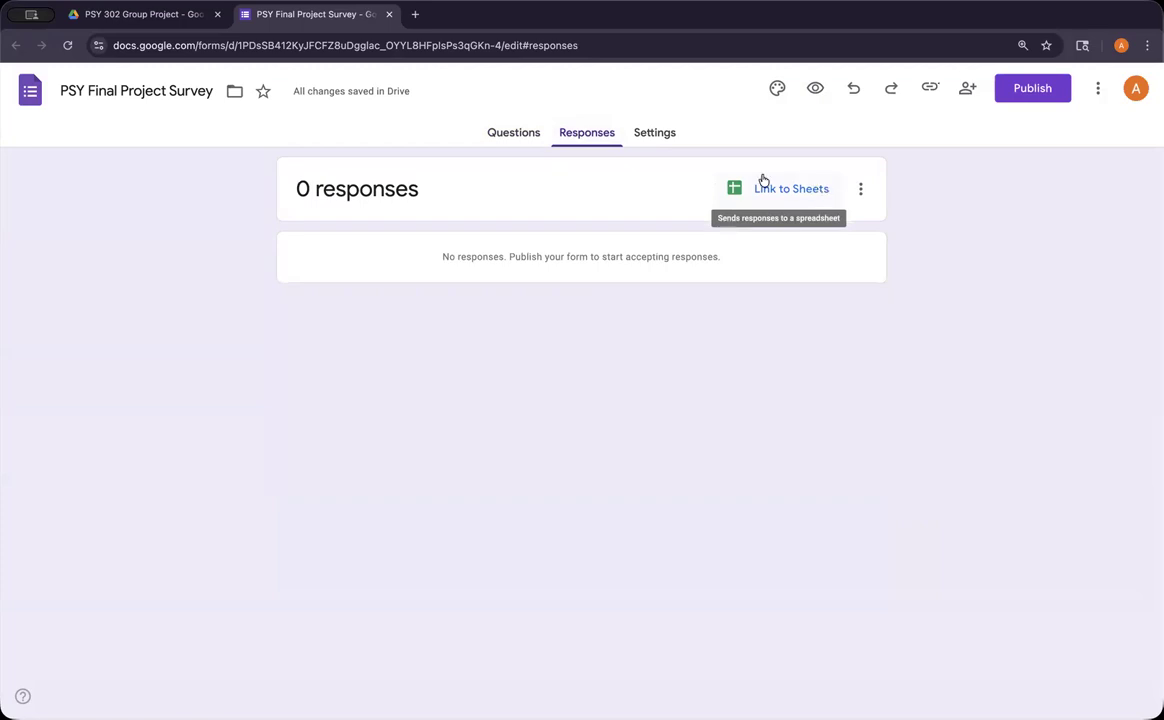
left_click(655, 133)
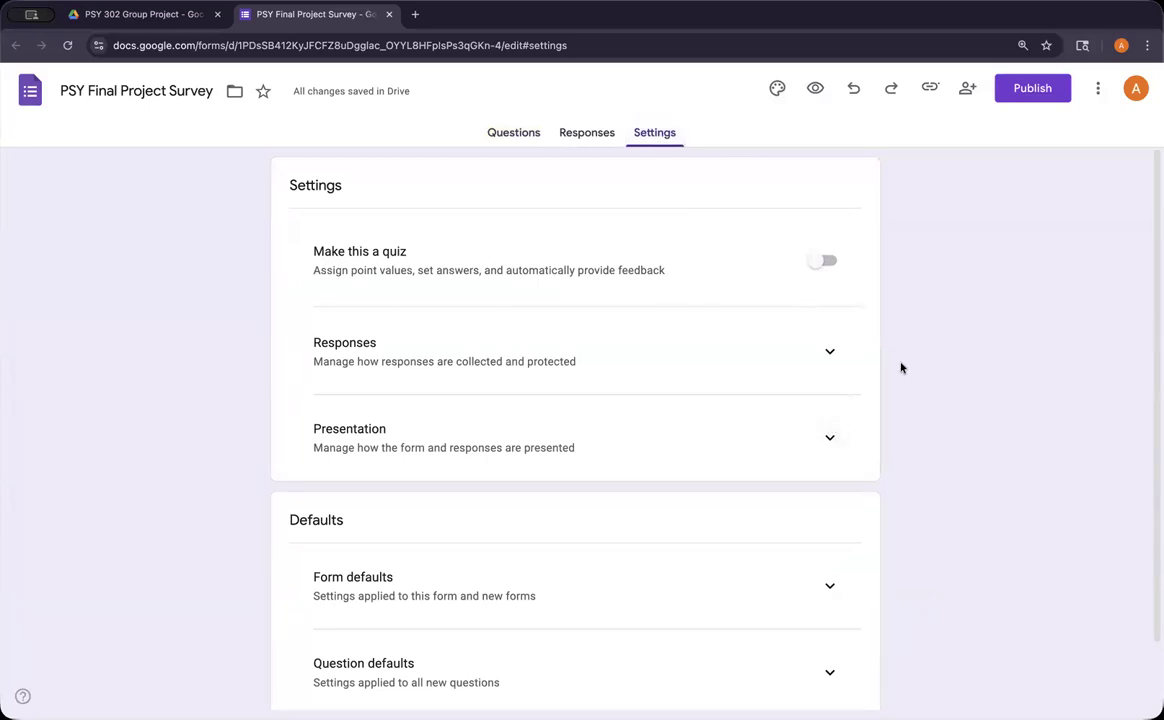
left_click(826, 358)
scroll(605, 327, "down", 1)
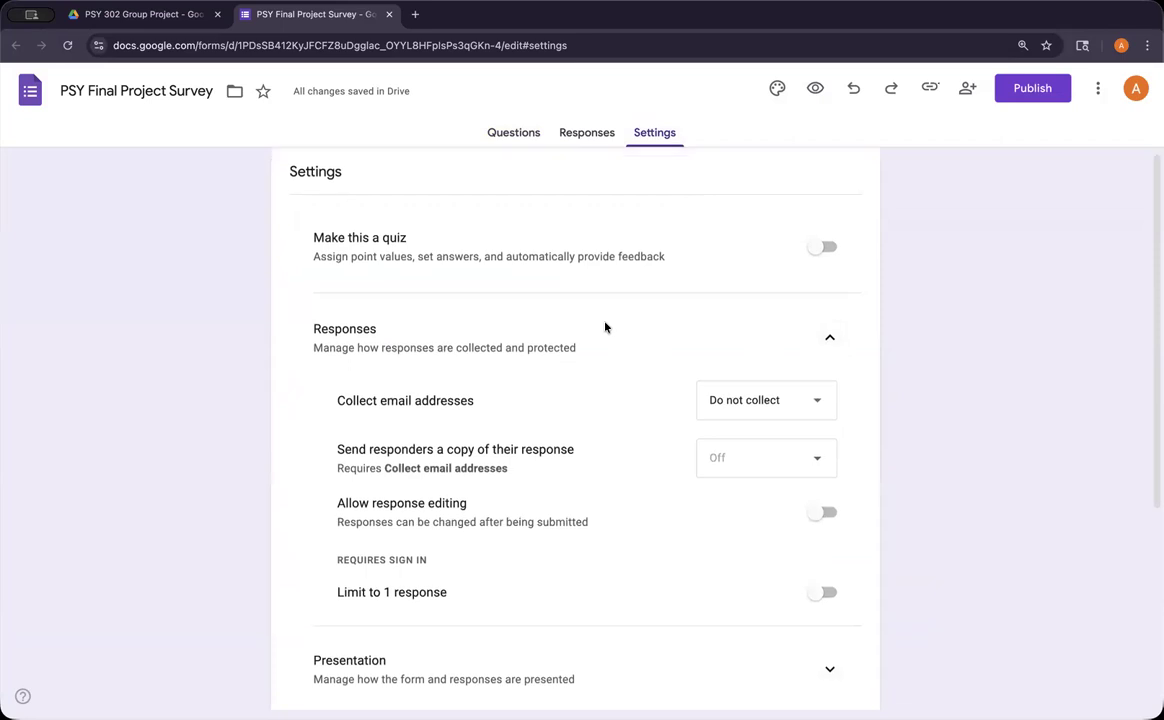
scroll(605, 327, "down", 2)
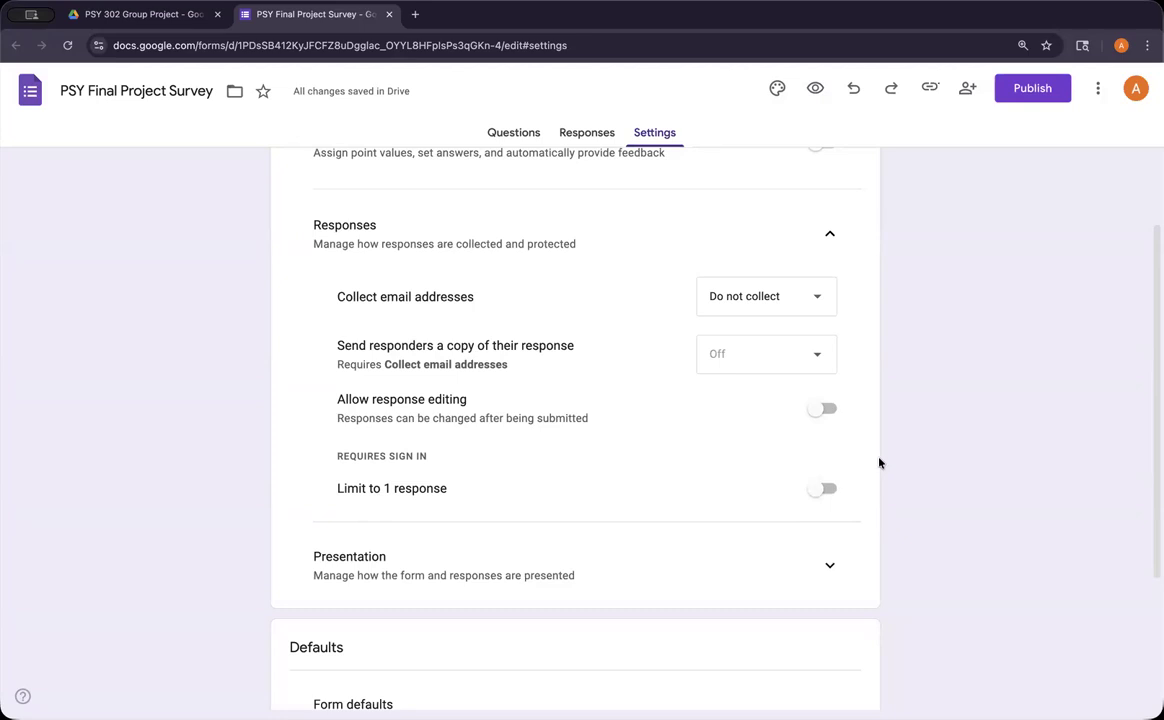
left_click(828, 235)
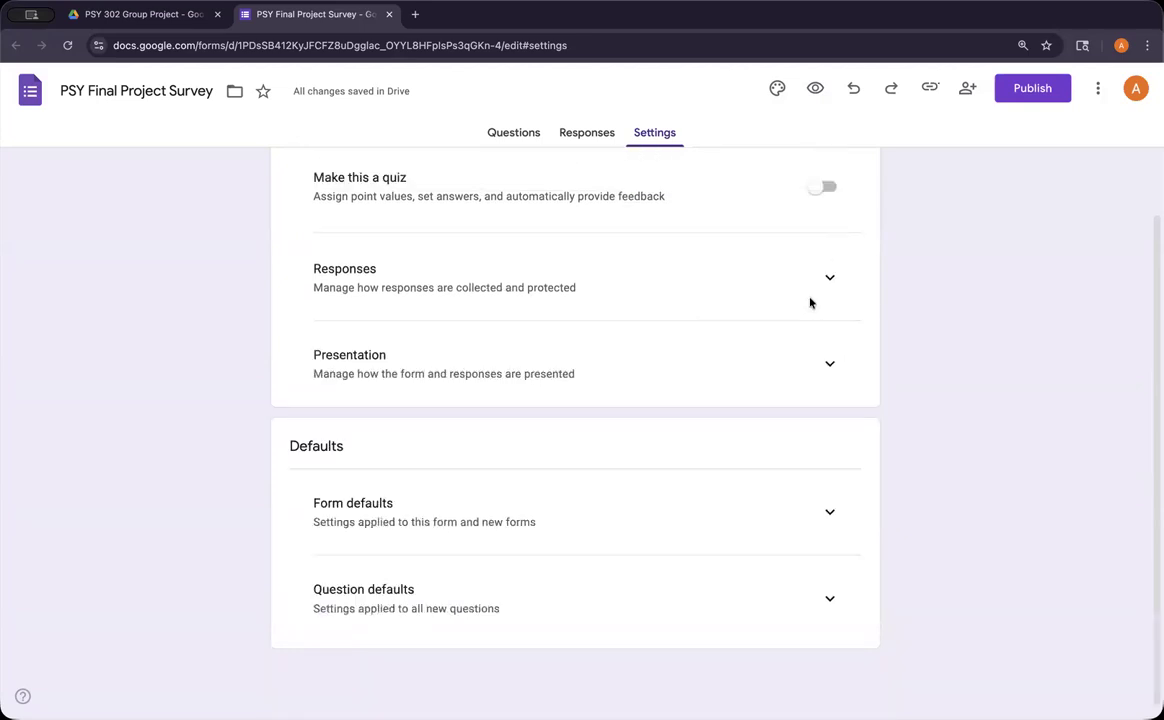
In the presentation settings, turn on the progress bar and turn off the link to submit another response.
left_click(830, 368)
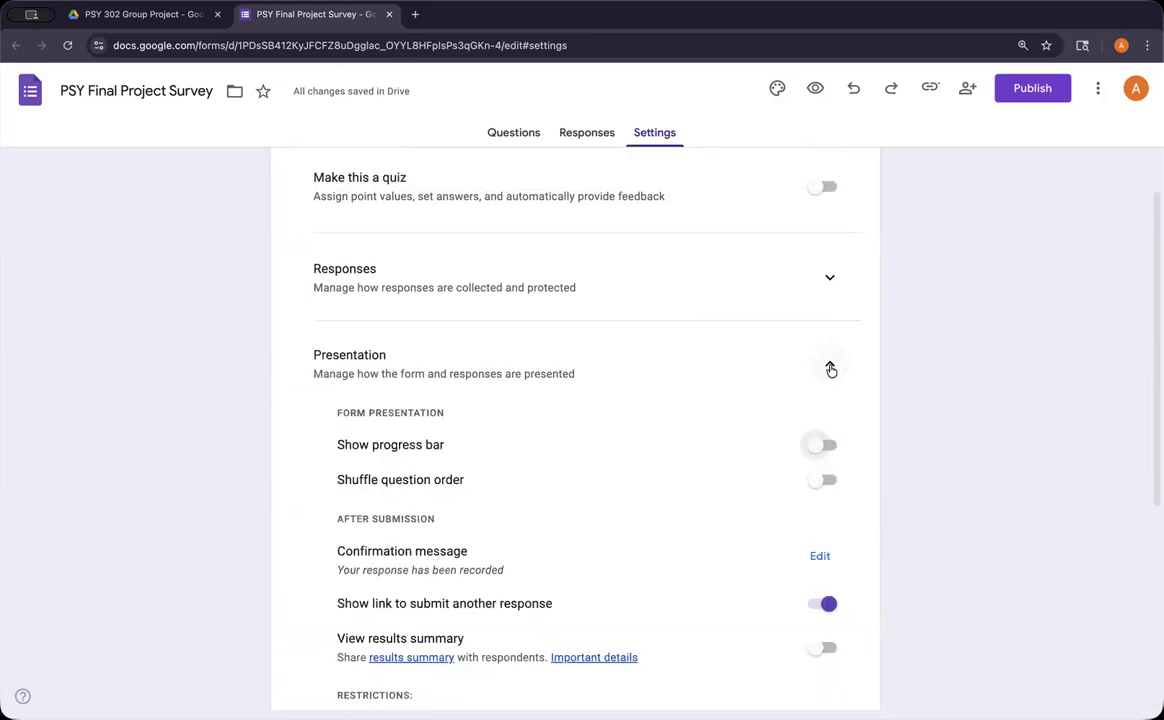
scroll(821, 376, "down", 1)
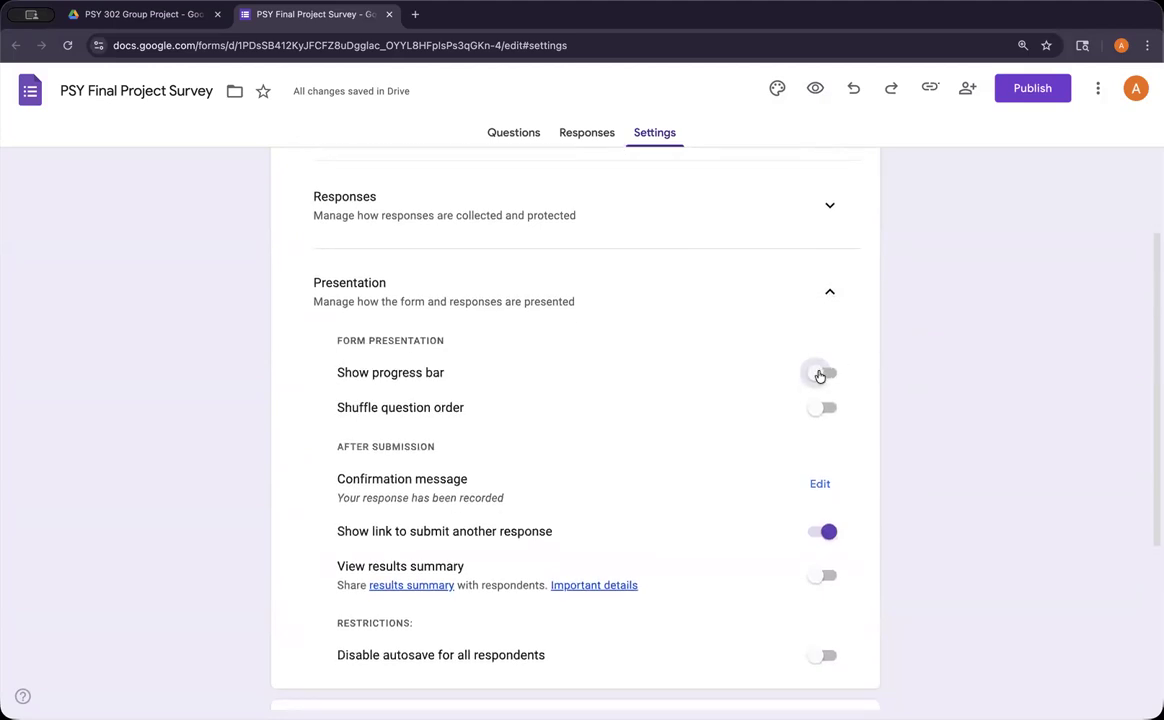
left_click(821, 374)
scroll(948, 346, "down", 1)
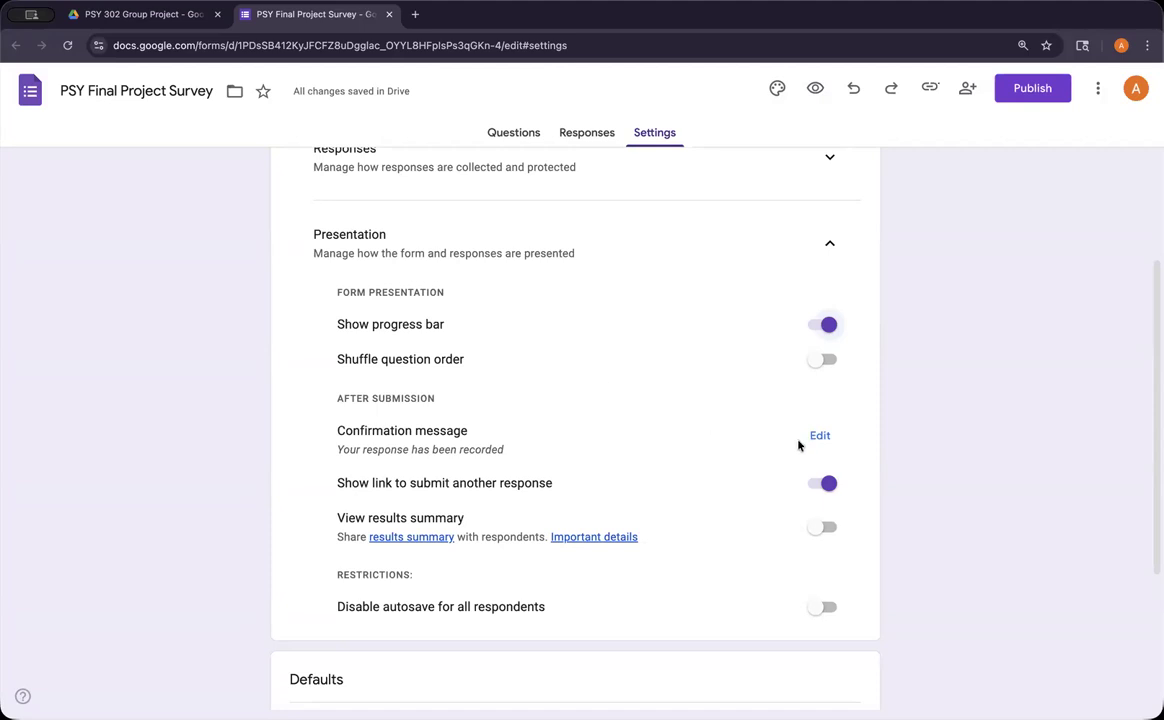
left_click(828, 484)
scroll(899, 520, "up", 3)
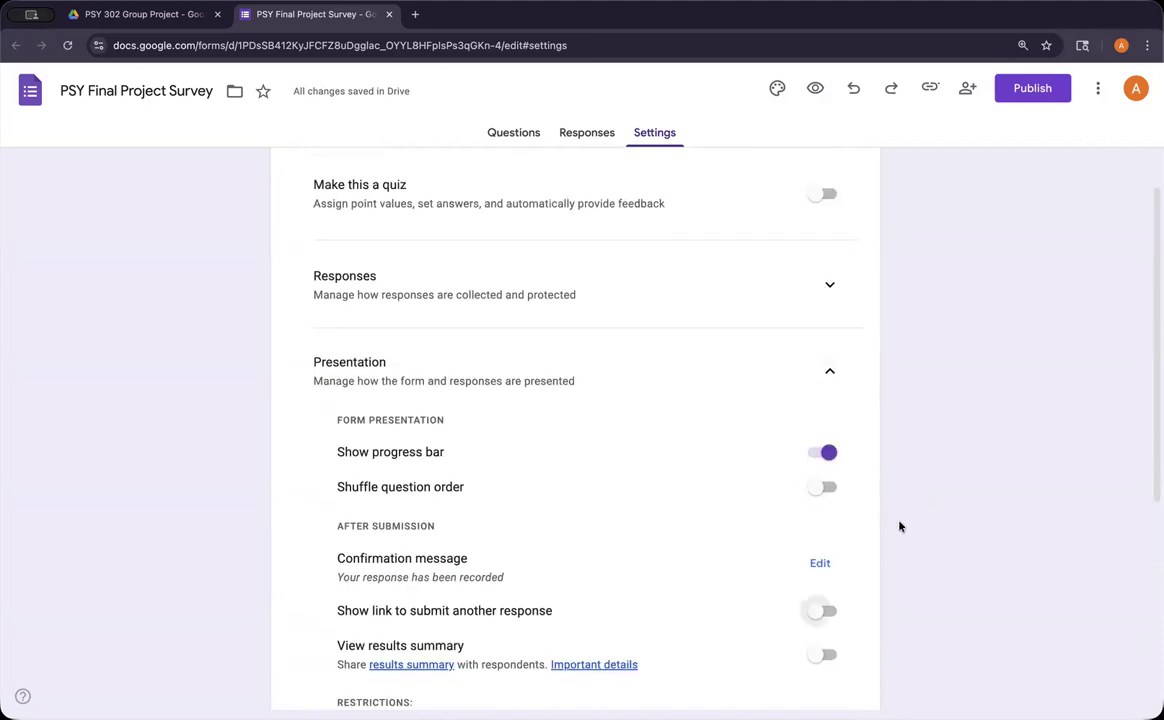
left_click(831, 365)
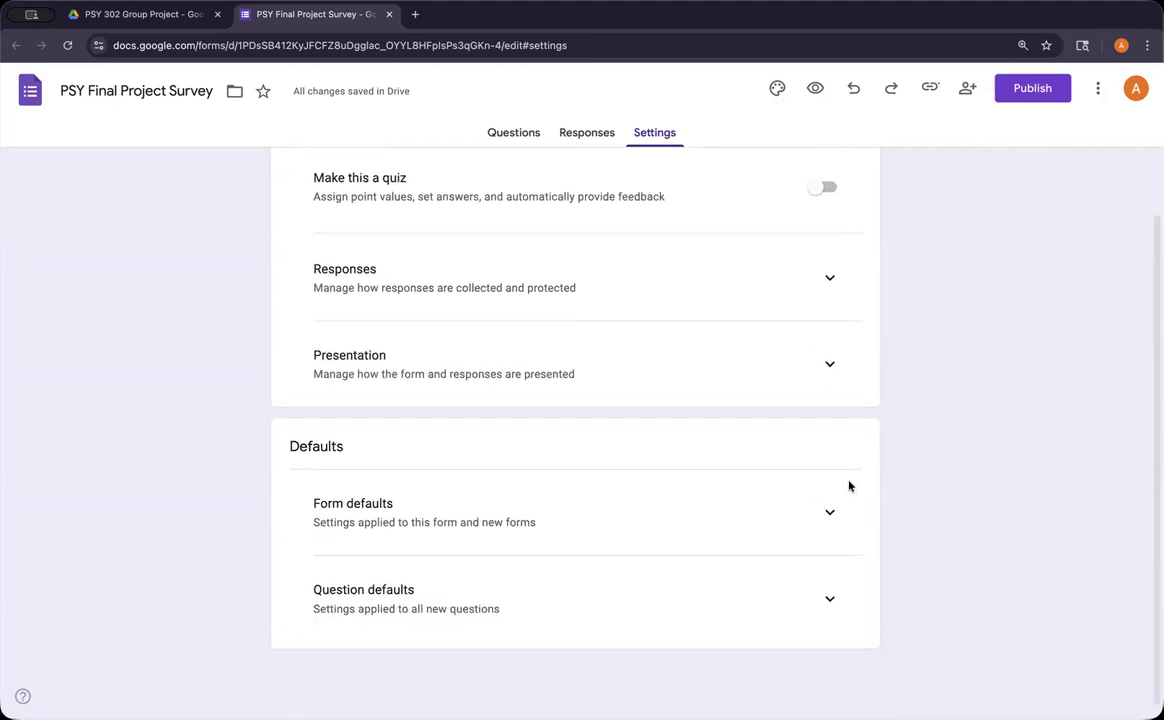
Review the form defaults for collecting email addresses and the question defaults for required questions.
left_click(829, 513)
scroll(930, 392, "down", 2)
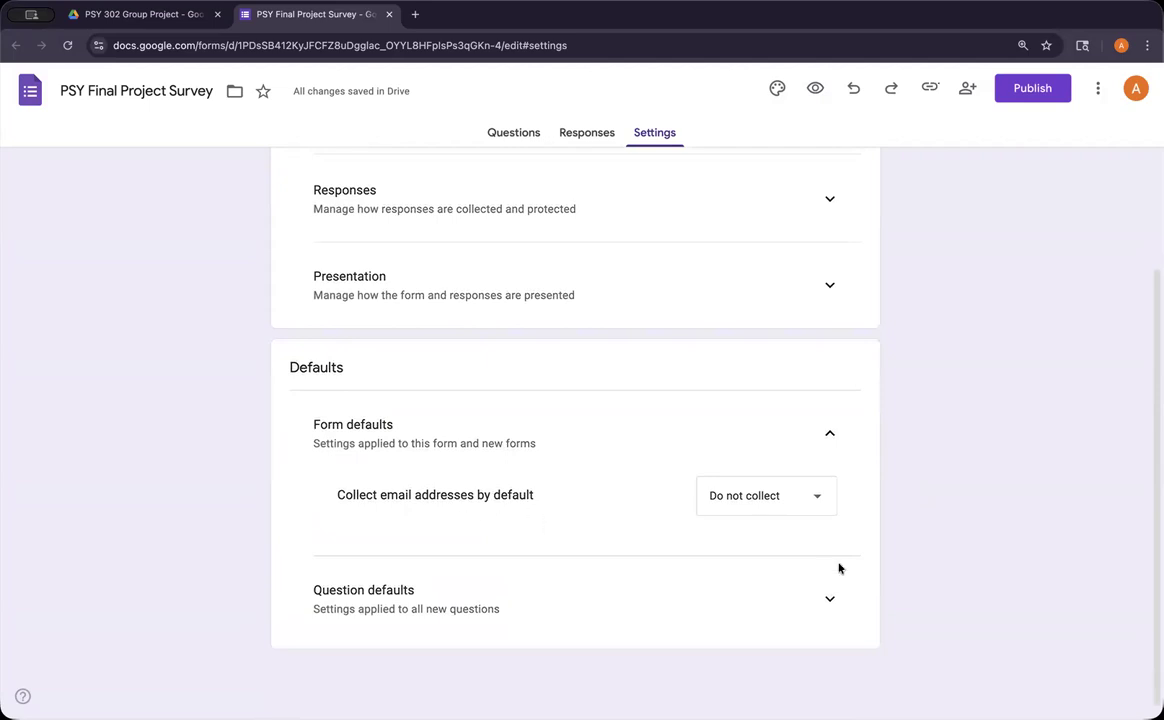
left_click(829, 598)
scroll(970, 425, "down", 1)
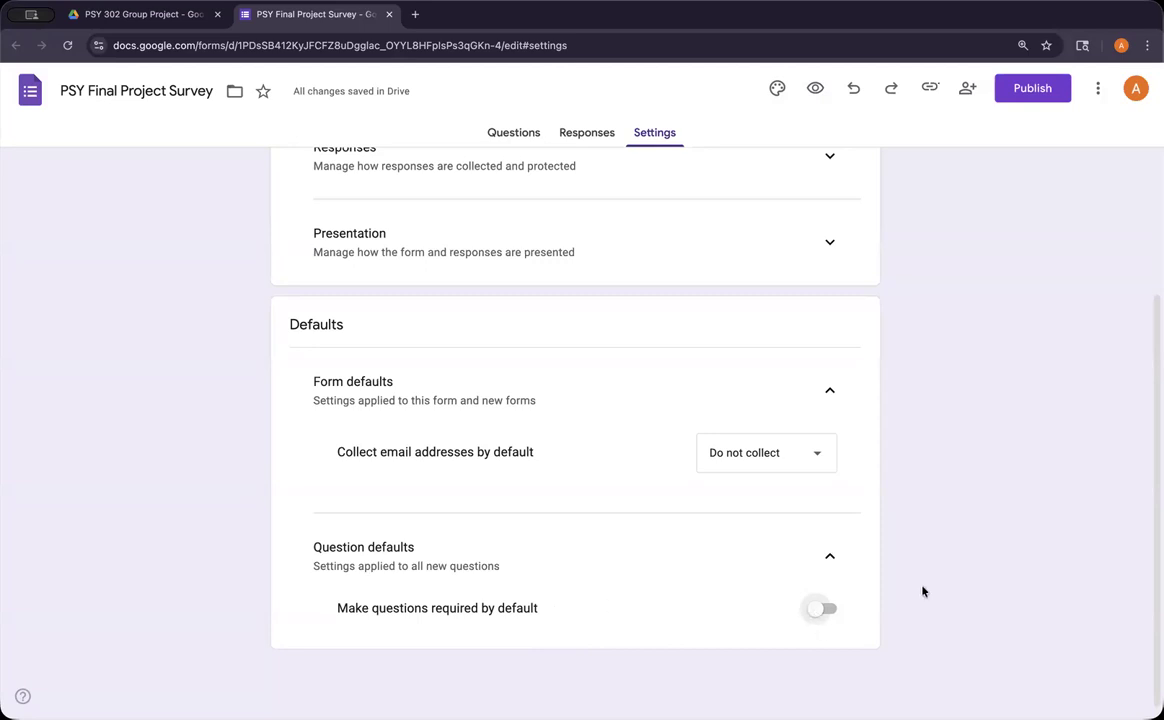
scroll(932, 510, "up", 3)
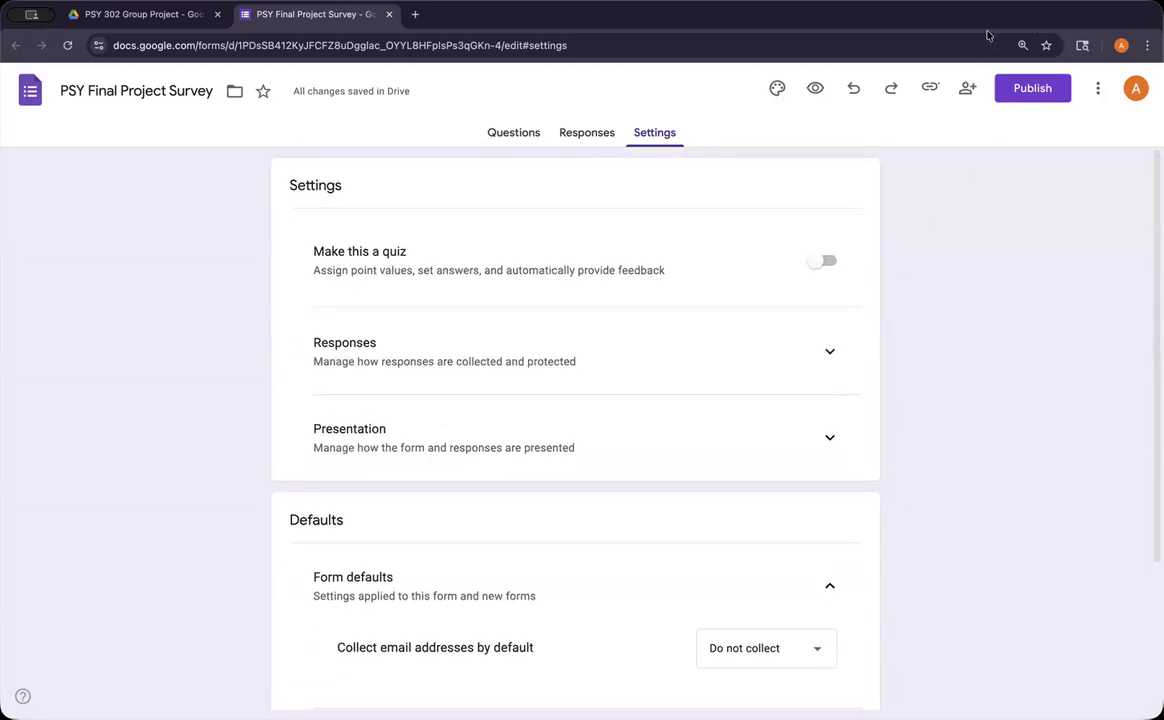
Look over the form's theme options for text style, header image, color and background without changing them.
left_click(778, 90)
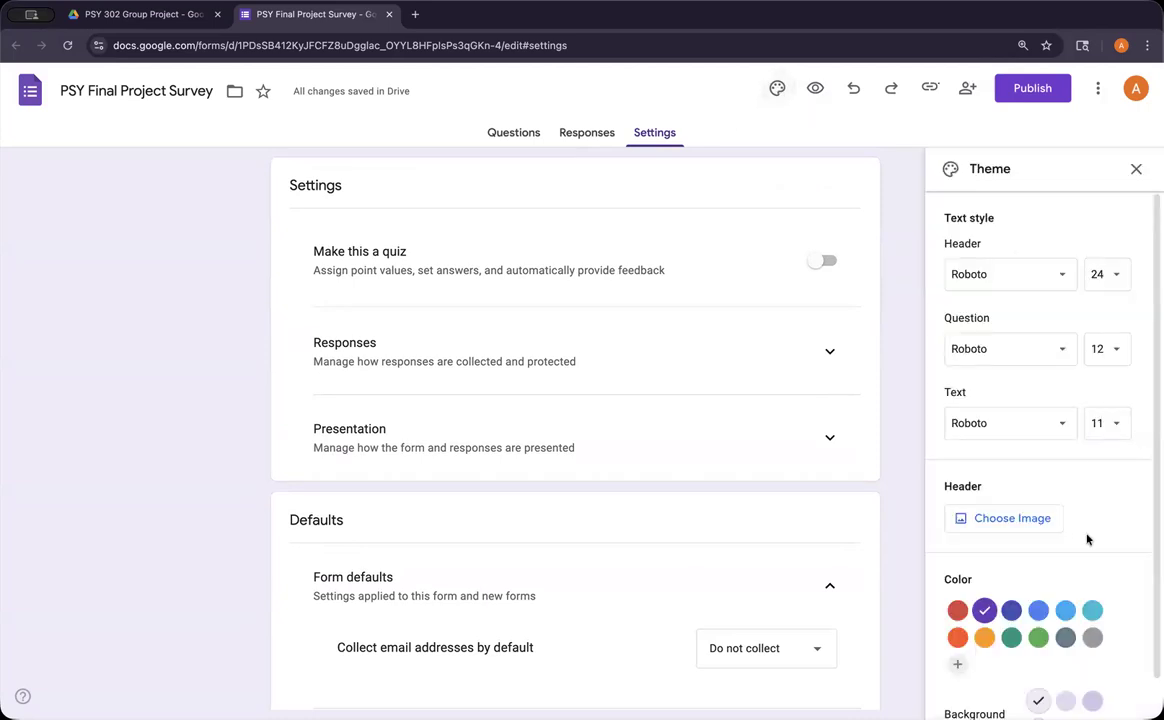
scroll(1101, 494, "down", 1)
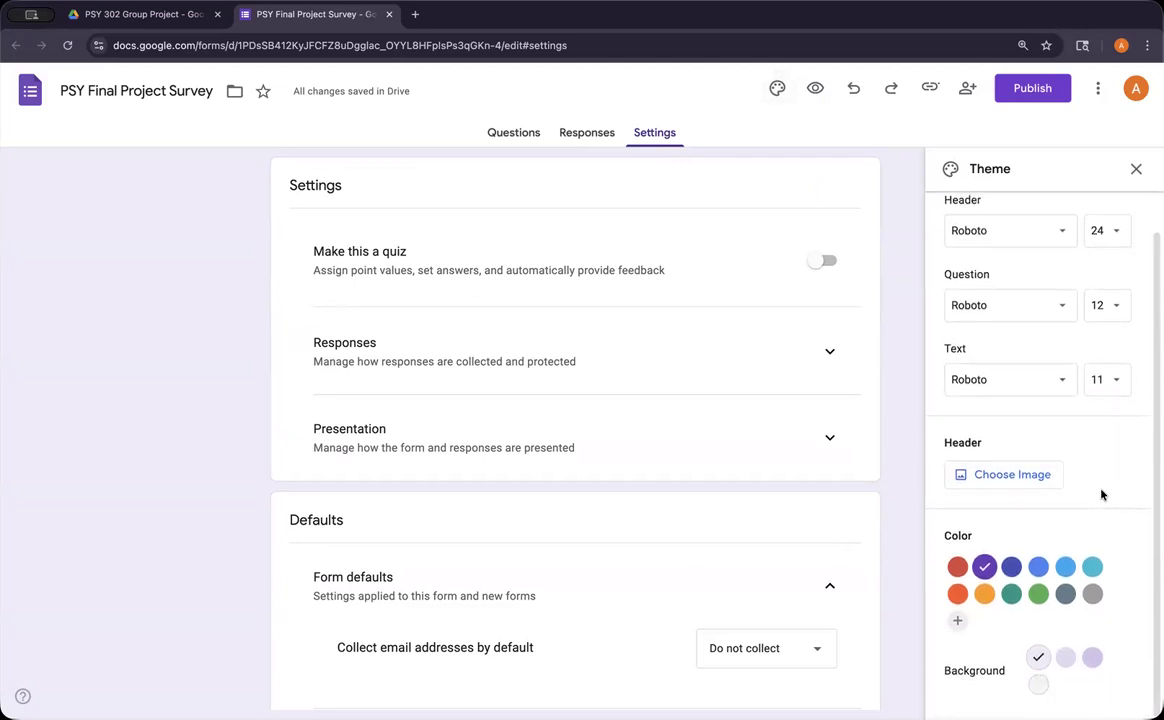
scroll(1101, 494, "up", 1)
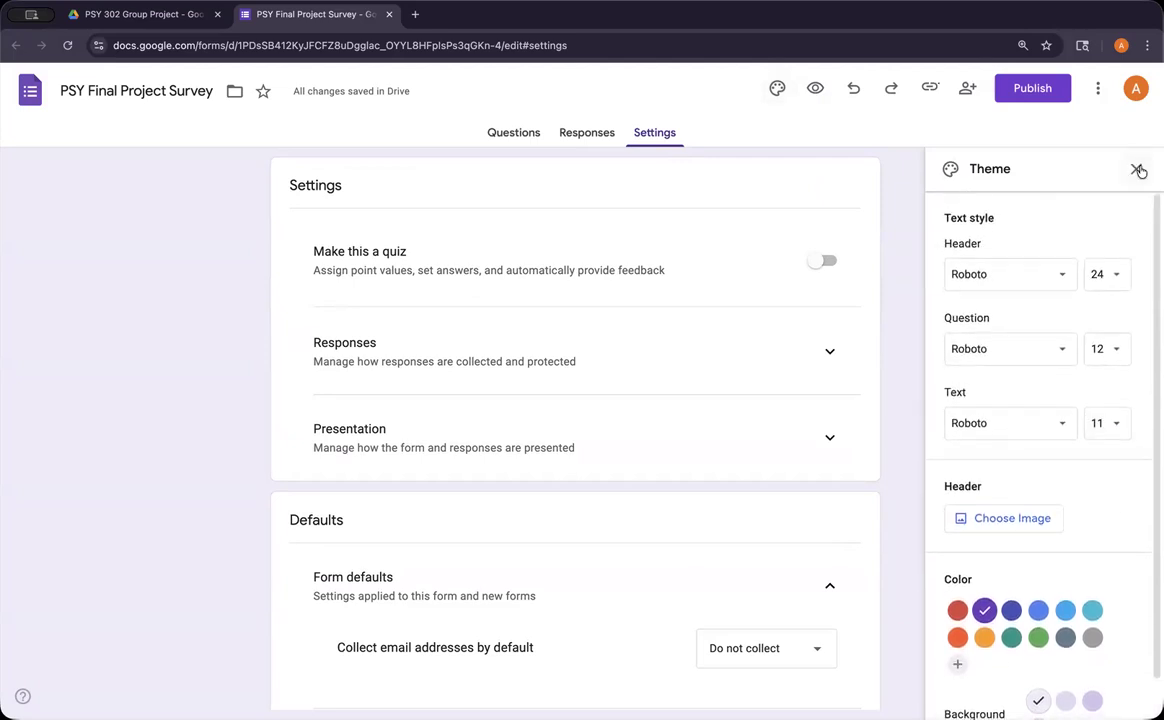
left_click(1137, 170)
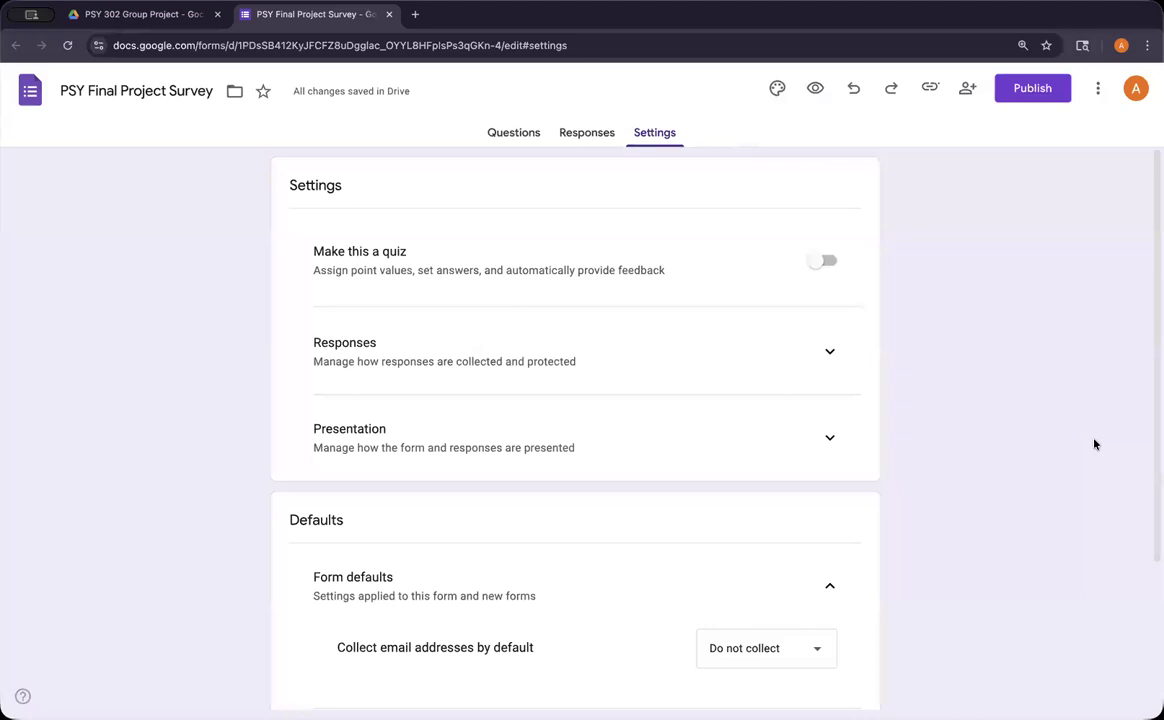
Preview the form as respondents see it, and return to the form editor.
left_click(816, 91)
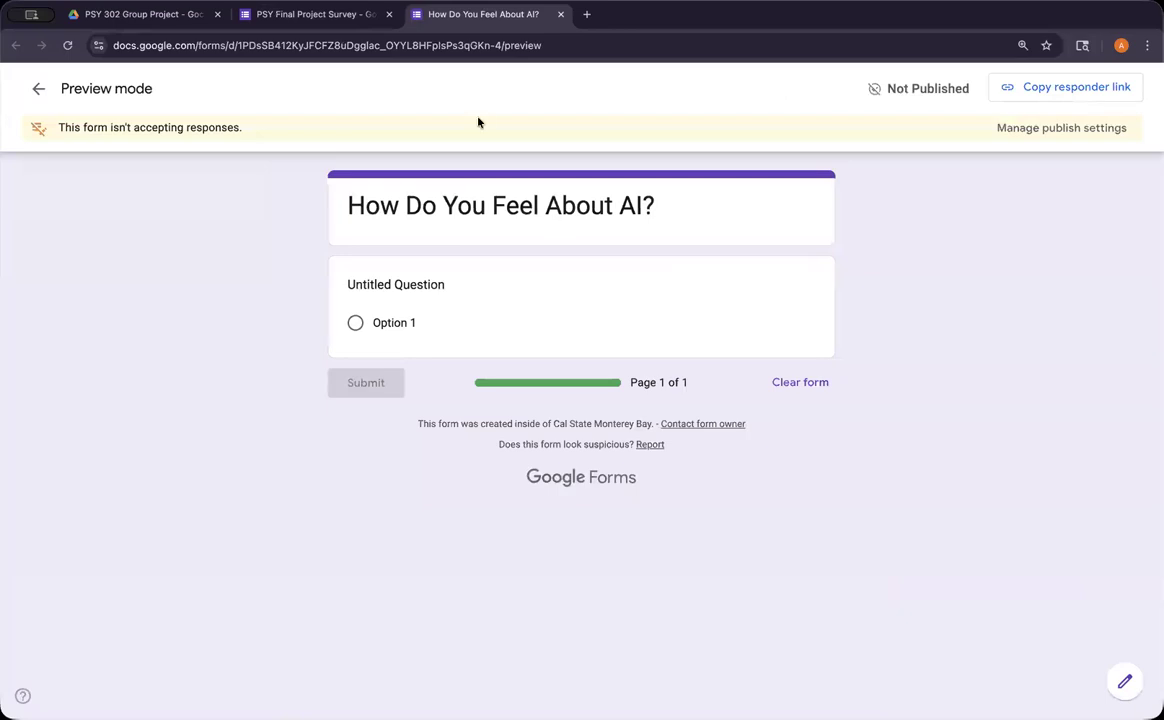
left_click(341, 16)
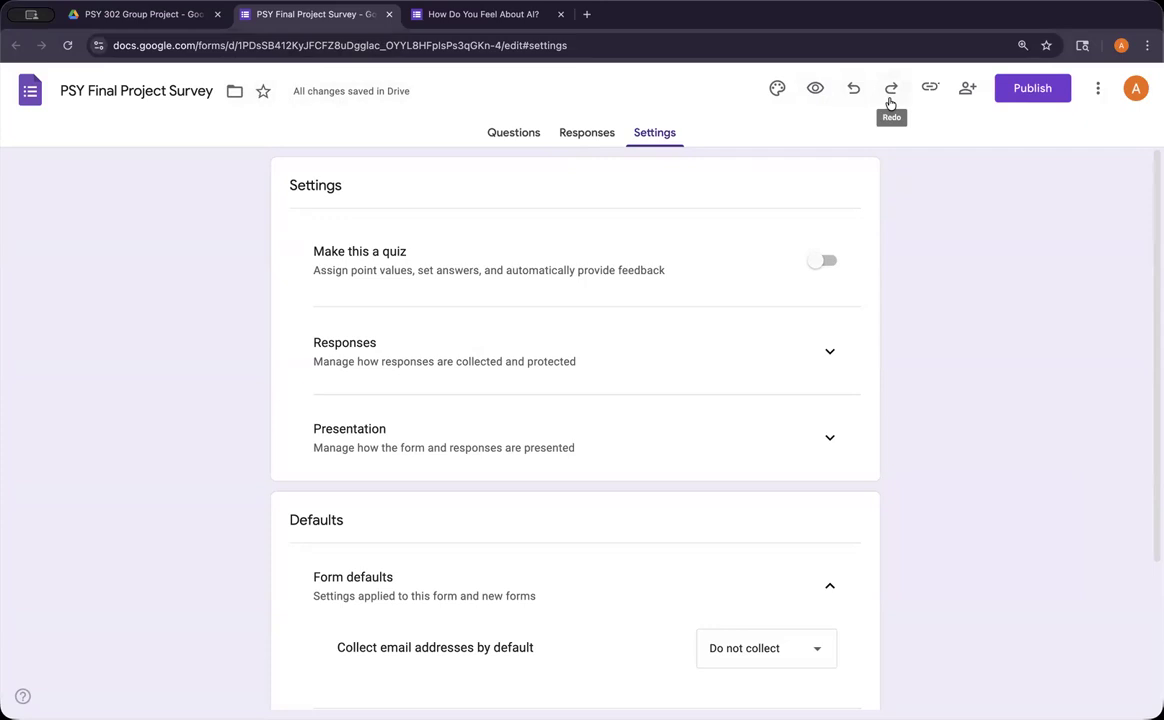
Review the form's sharing access for editors and responders, and look over the additional form actions.
left_click(966, 92)
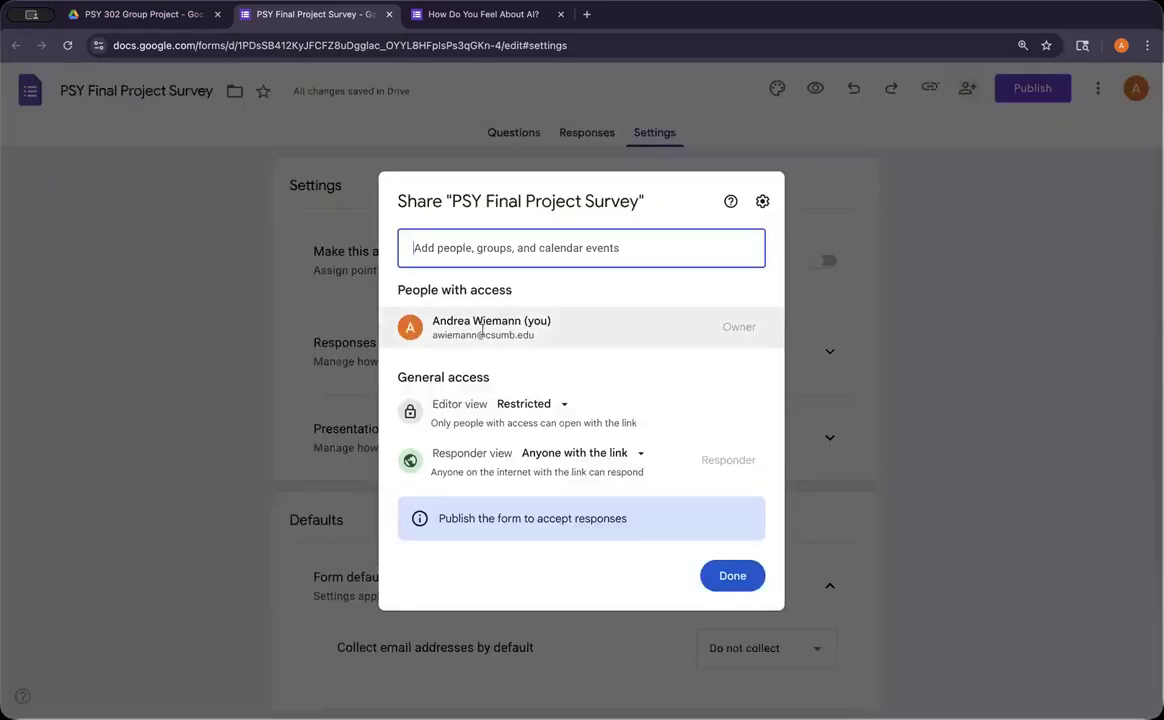
mouse_move(518, 325)
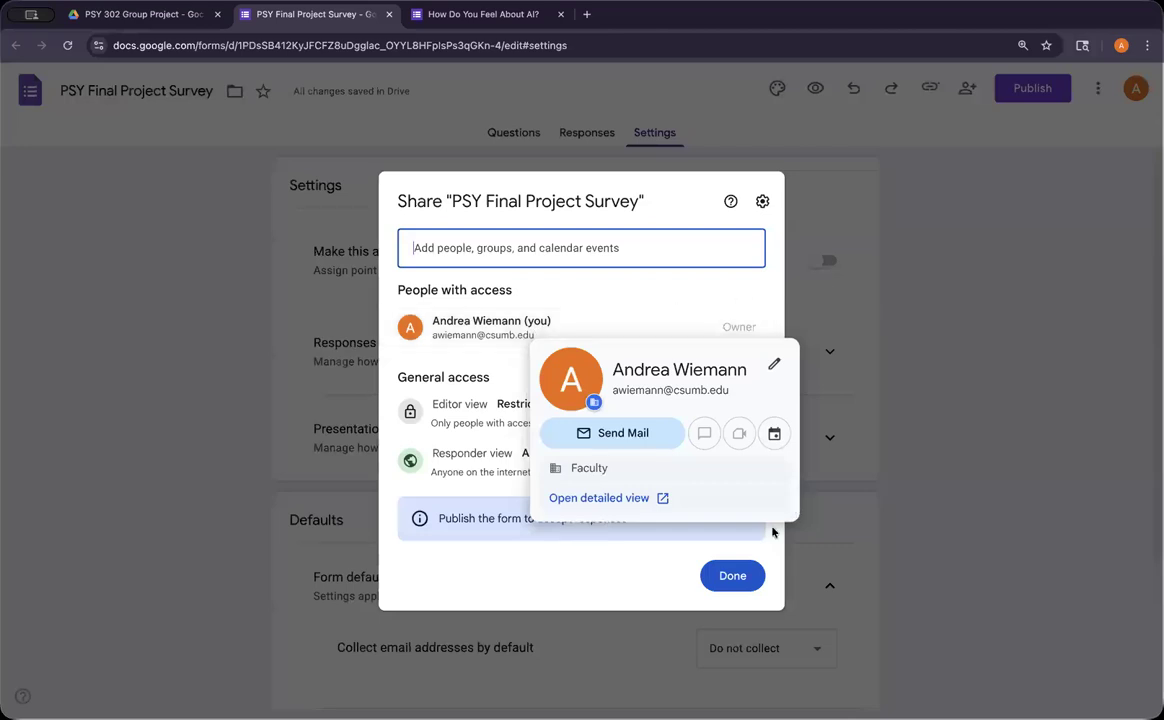
left_click(735, 576)
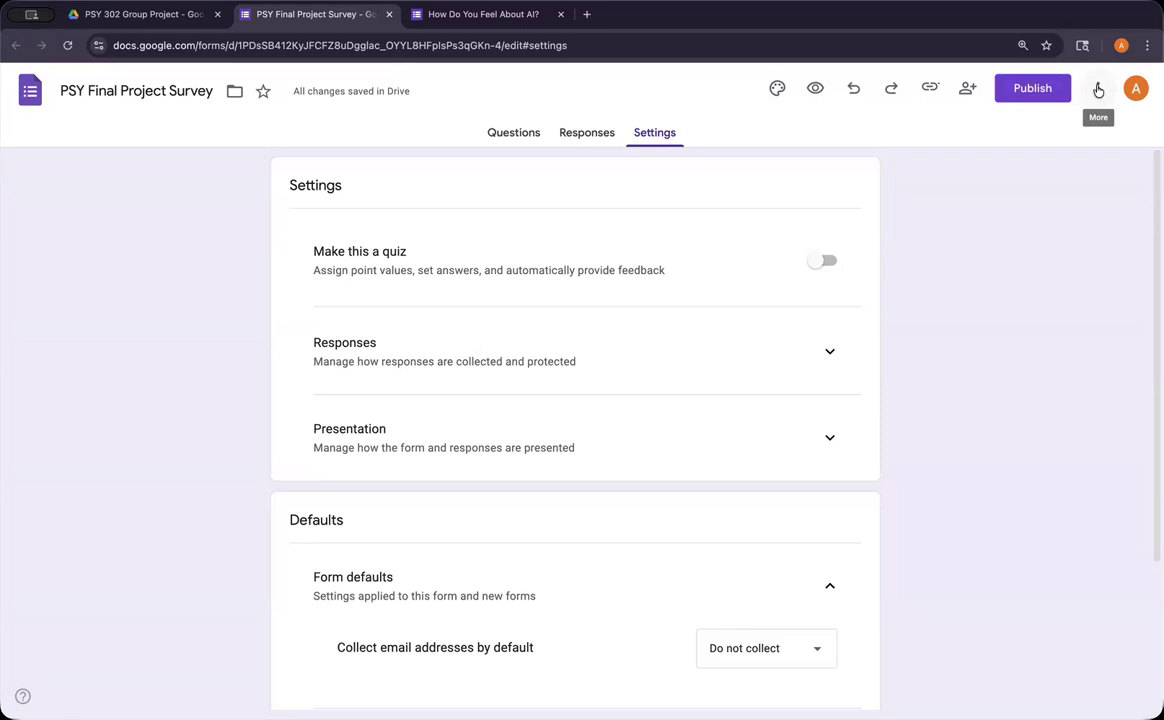
left_click(1098, 90)
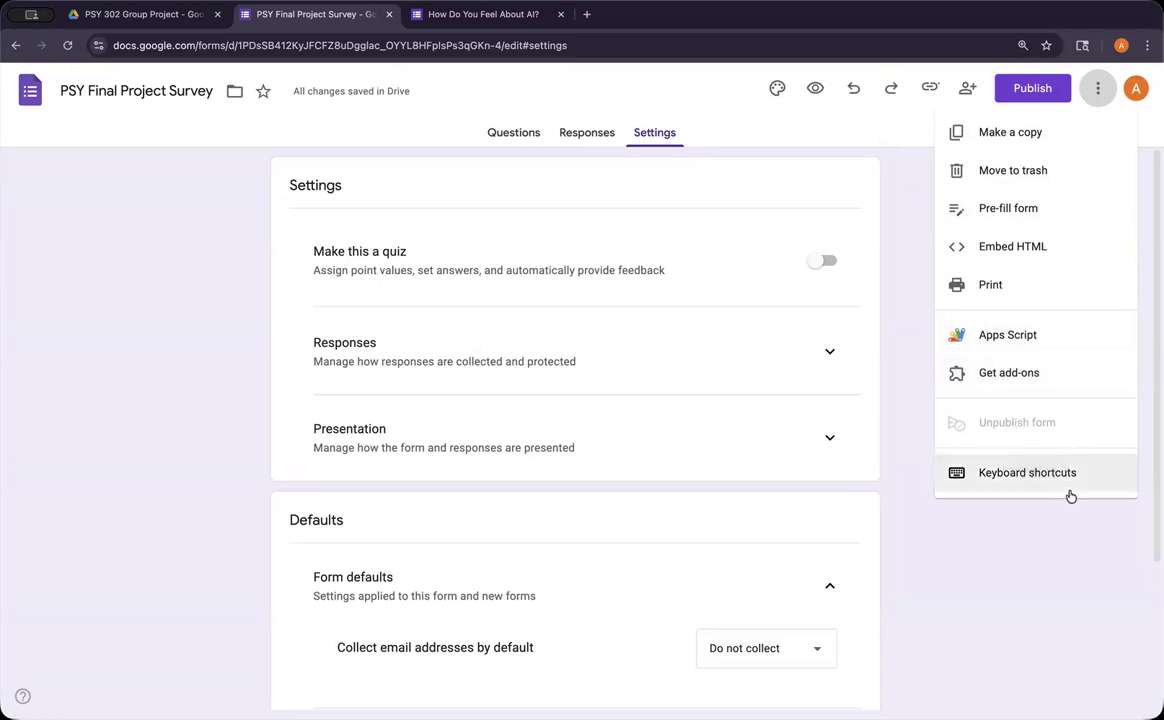
left_click(1066, 537)
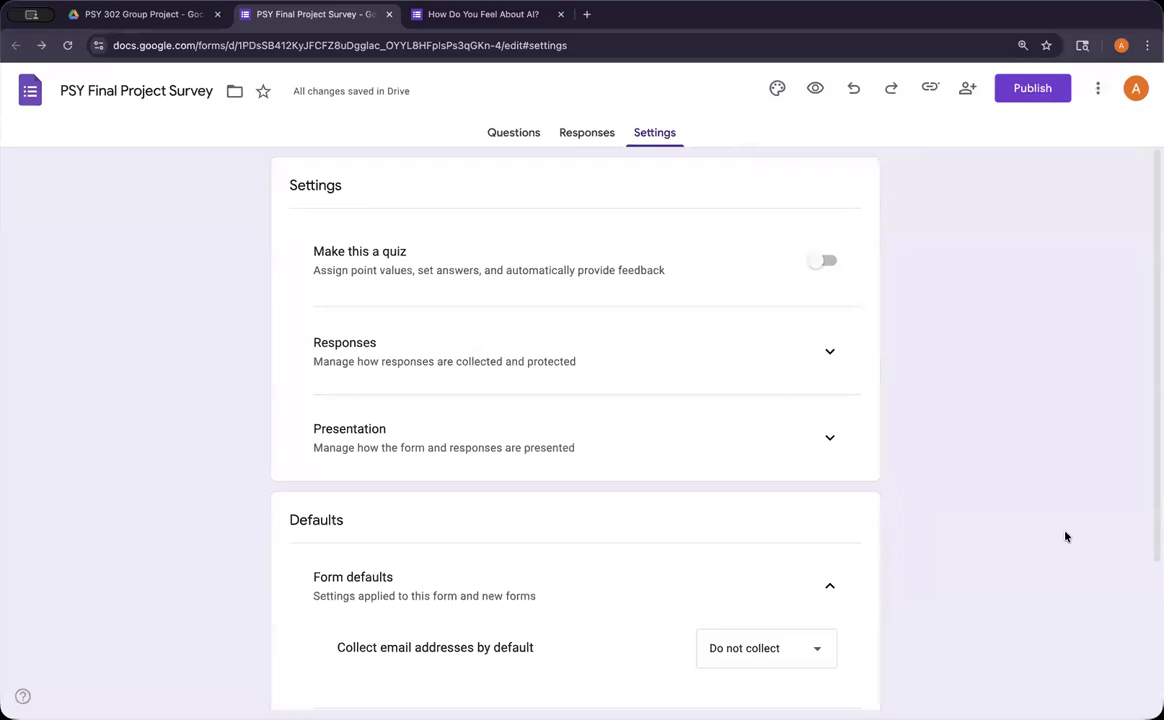
Return to the form's questions and add a blank multiple-choice question below the first one.
left_click(511, 136)
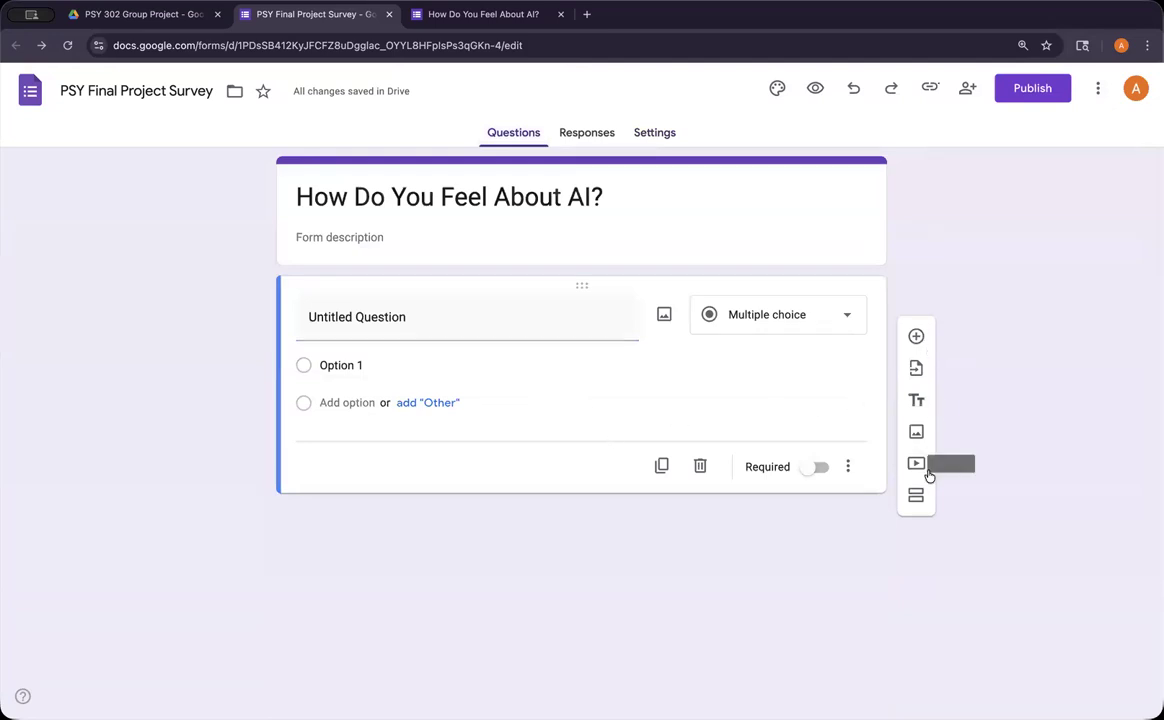
left_click(916, 338)
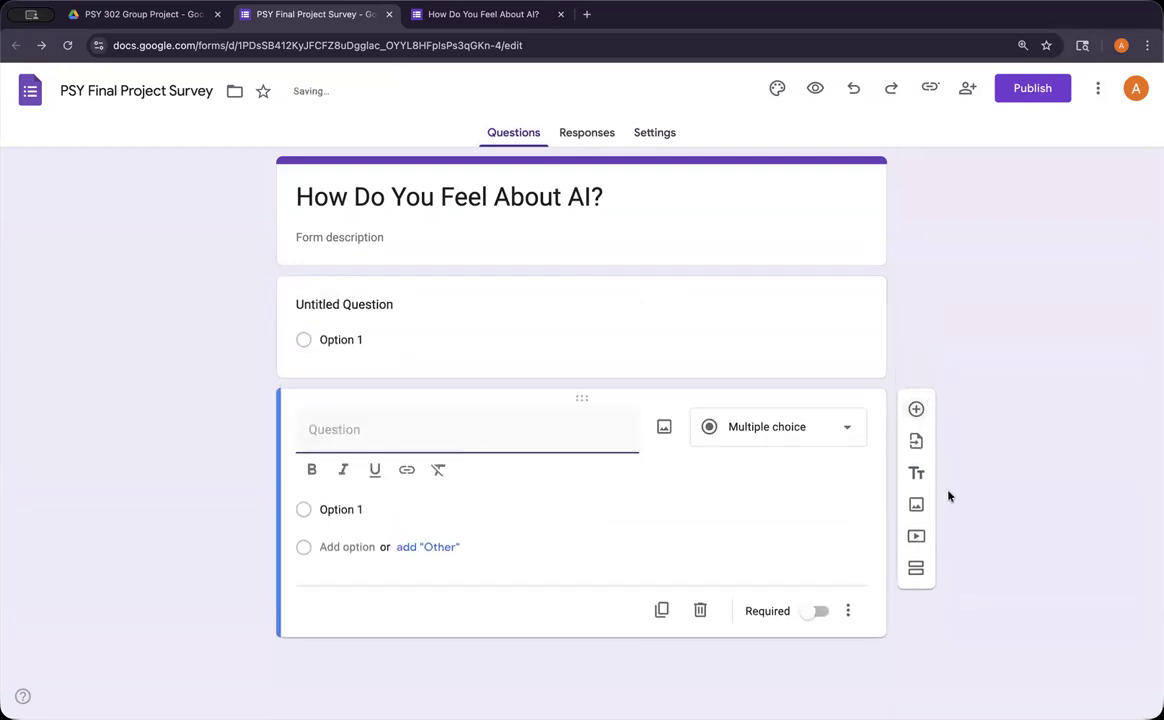
Browse the recent forms available for importing questions, and leave without importing any.
left_click(916, 441)
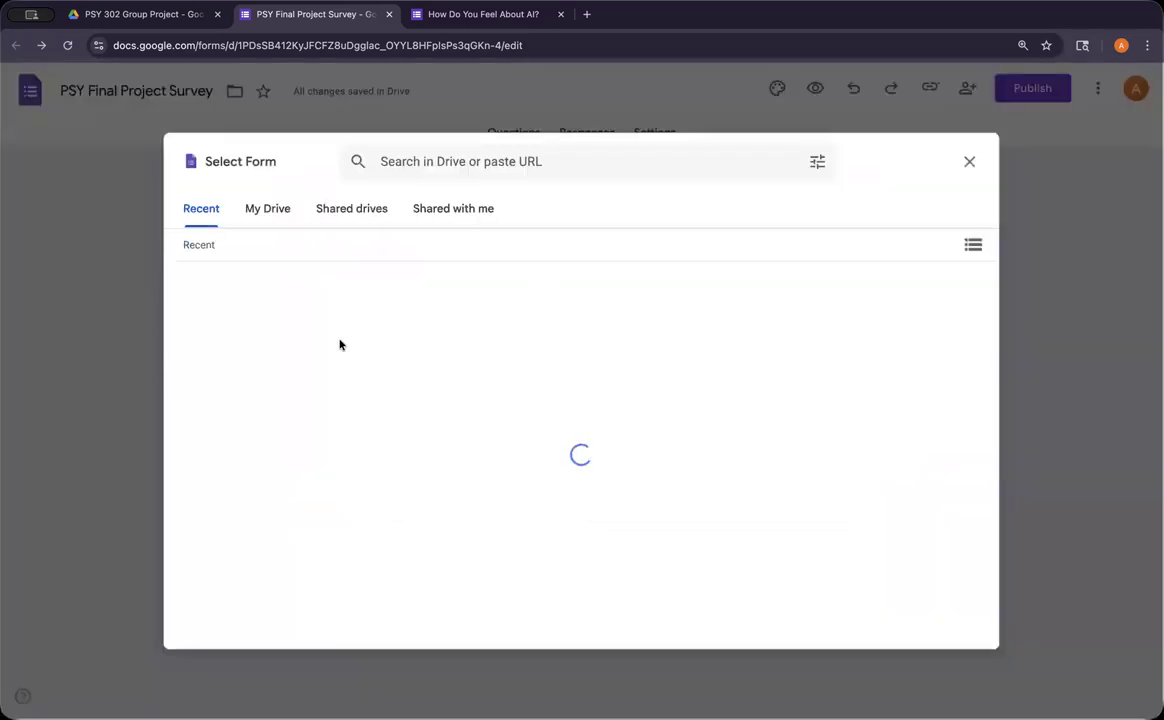
scroll(290, 502, "down", 2)
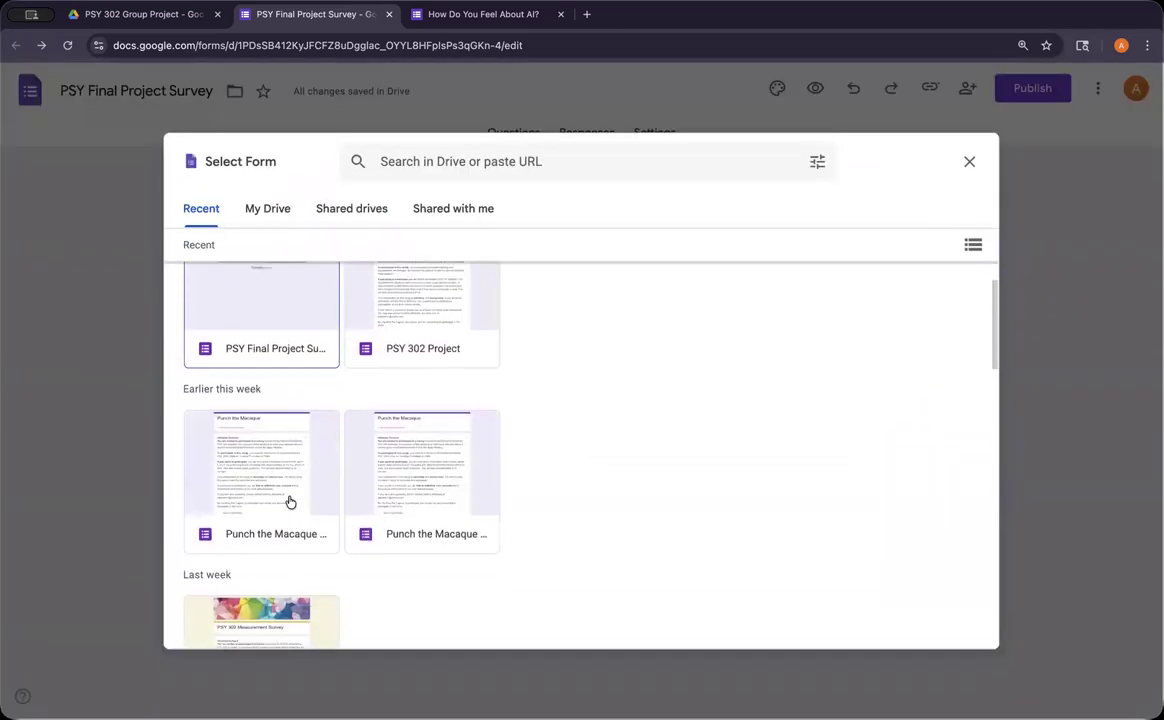
scroll(290, 502, "down", 10)
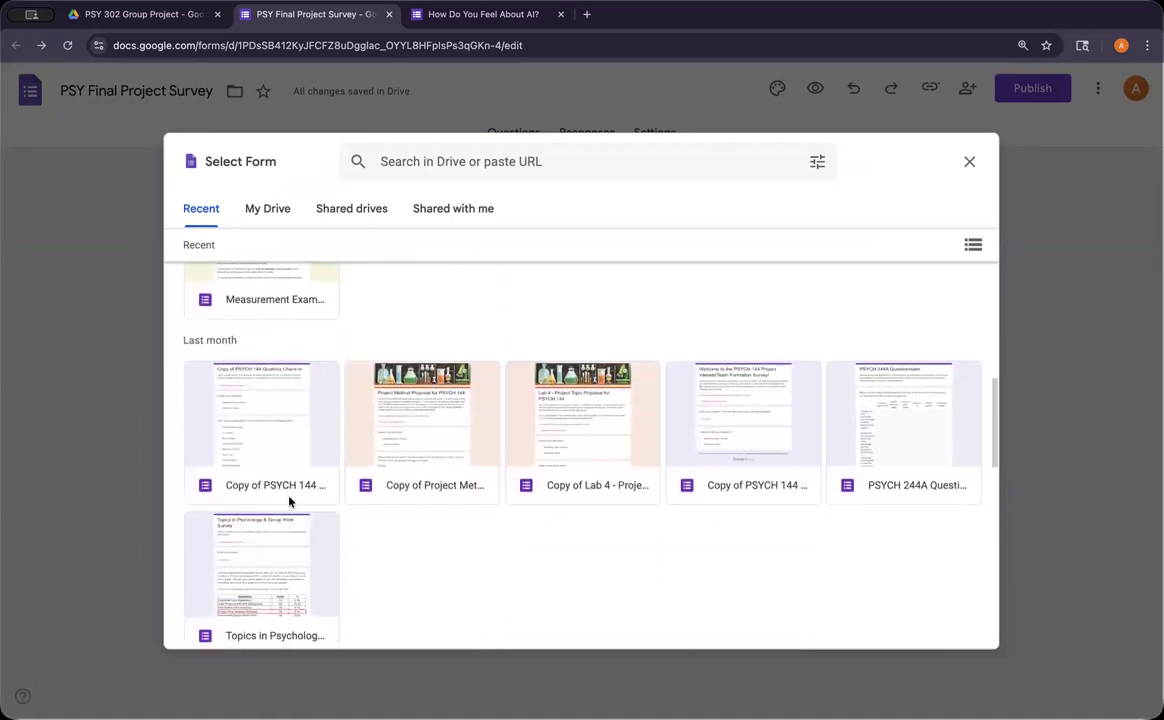
scroll(290, 502, "up", 12)
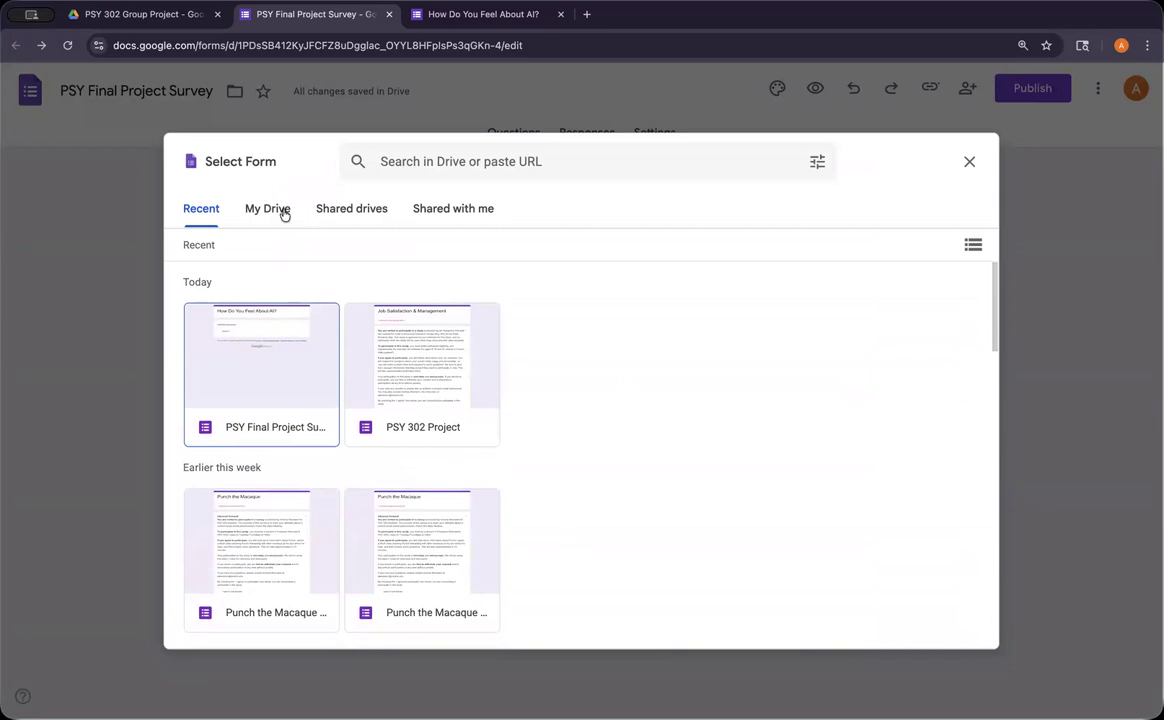
left_click(968, 163)
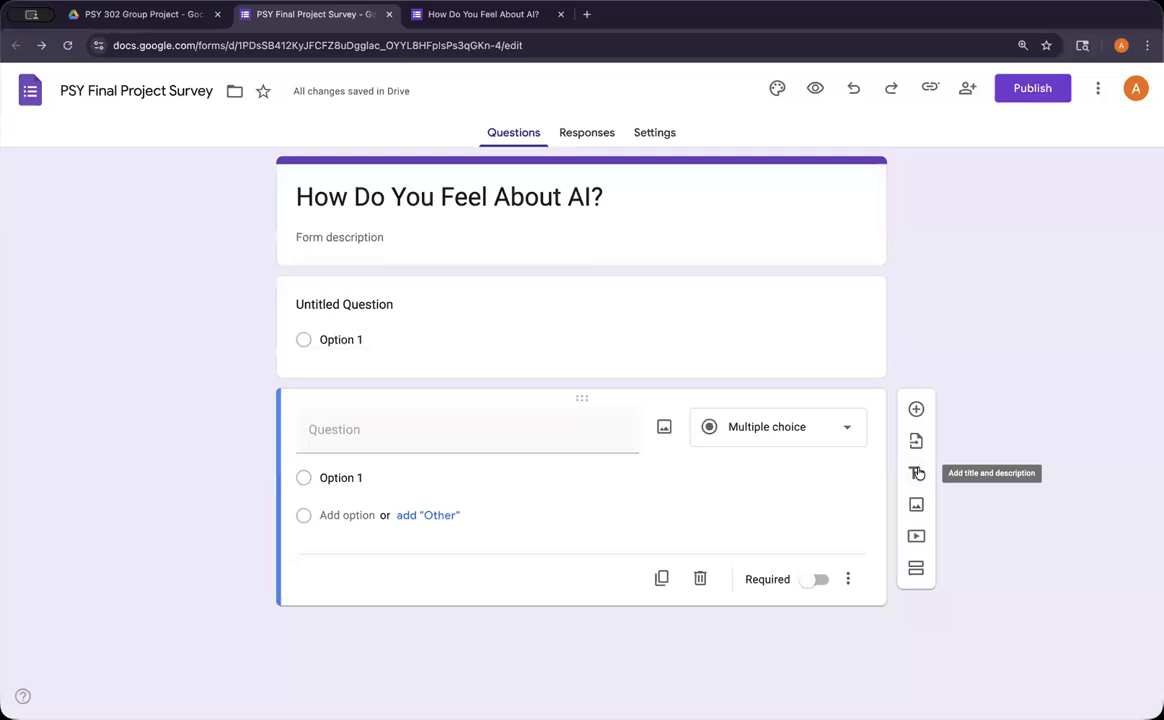
Add a title and description block below the second question.
left_click(612, 212)
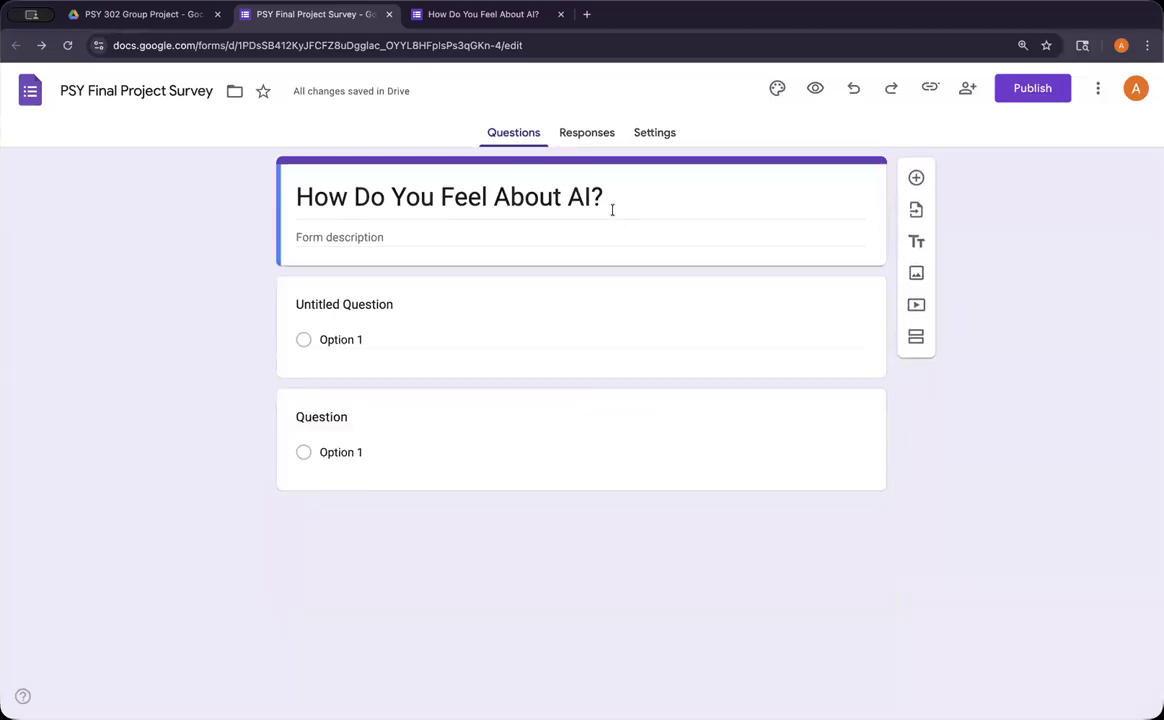
left_click(865, 481)
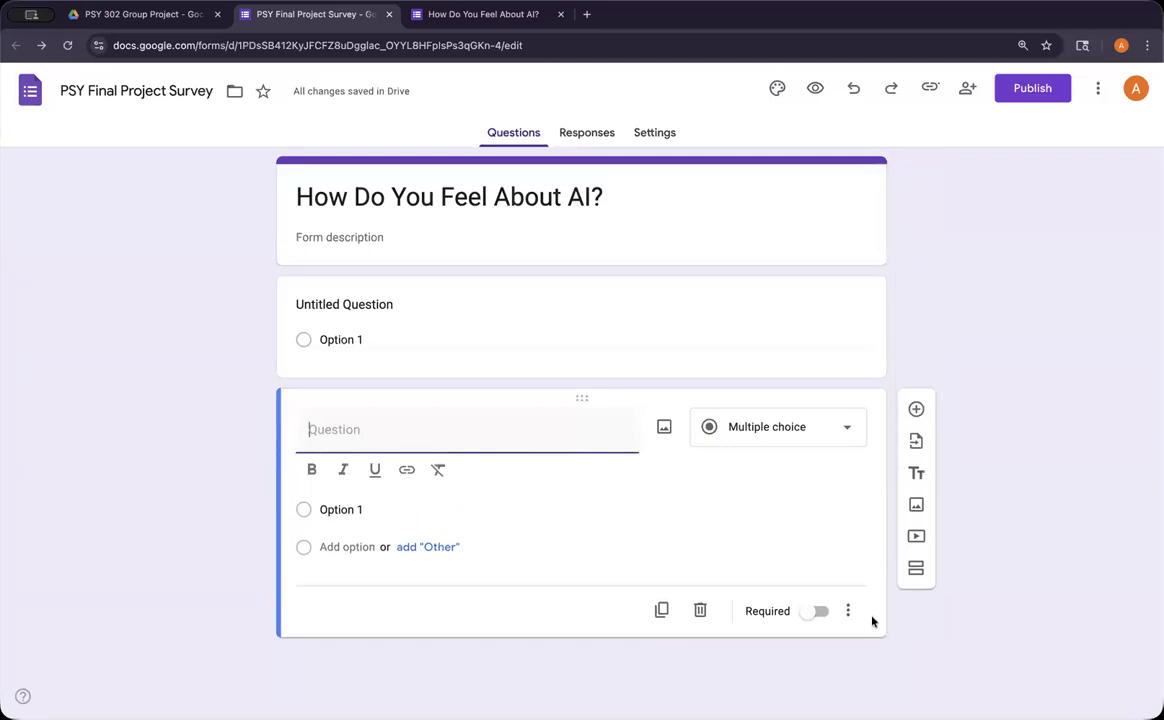
left_click(872, 622)
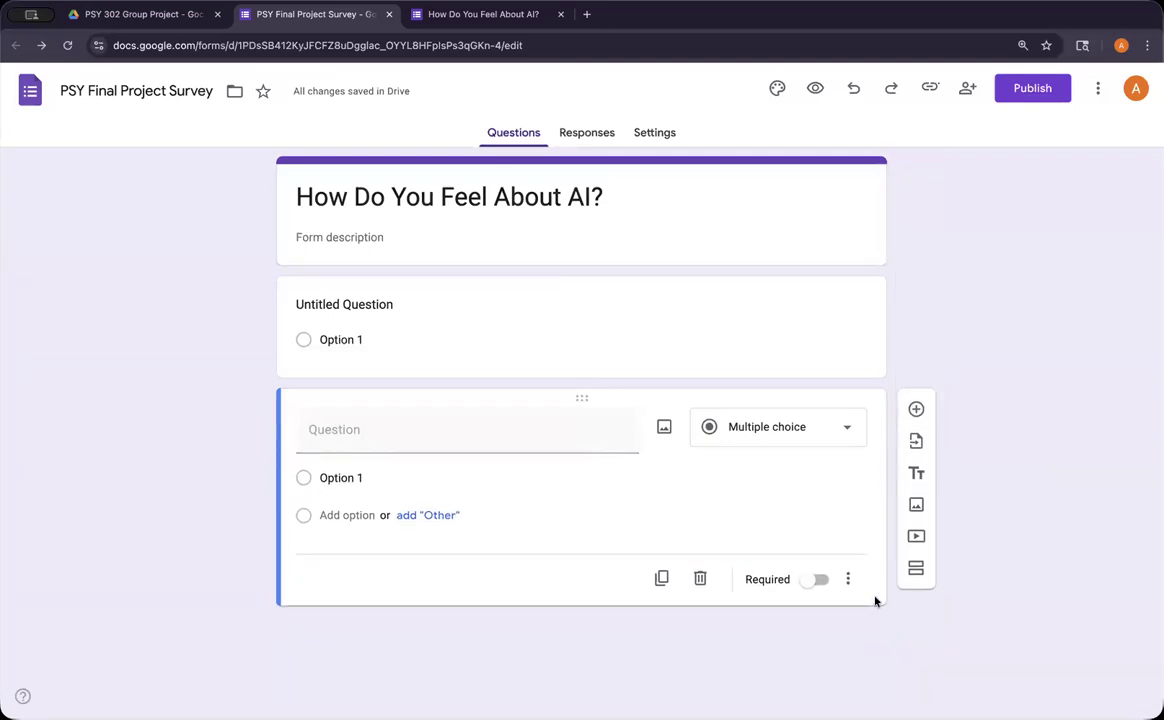
left_click(916, 473)
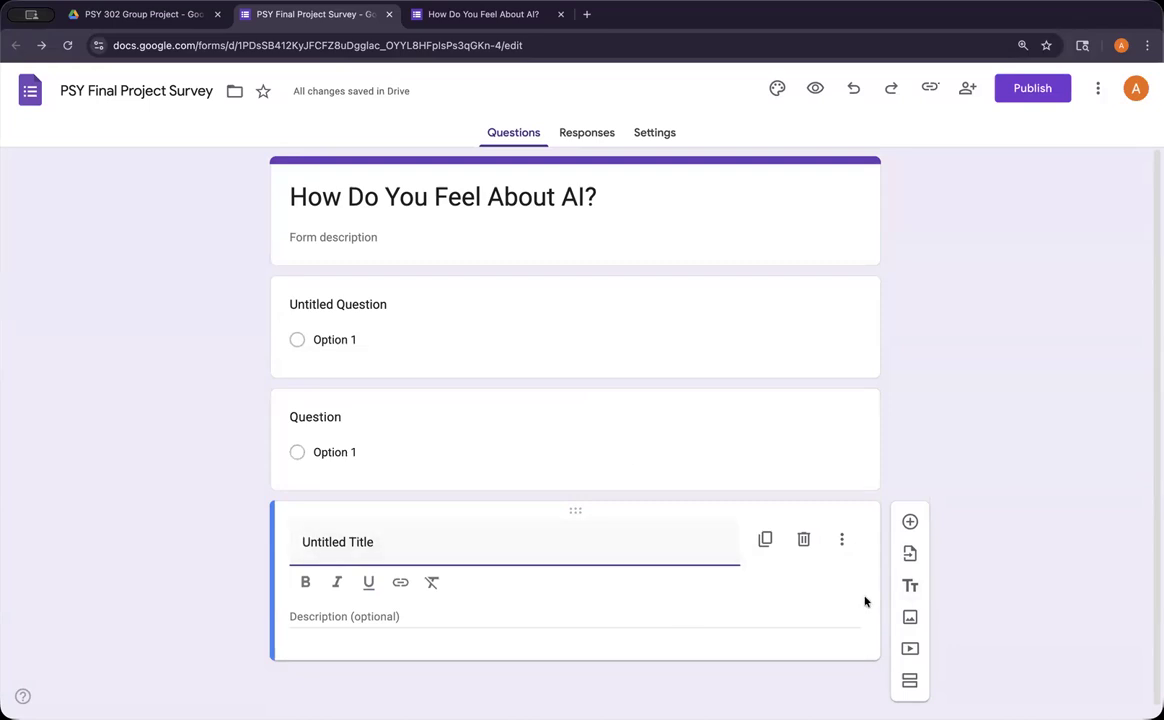
Search Google Images for "terminator" and insert the first picture, a metal robot skull, below the title block.
left_click(911, 619)
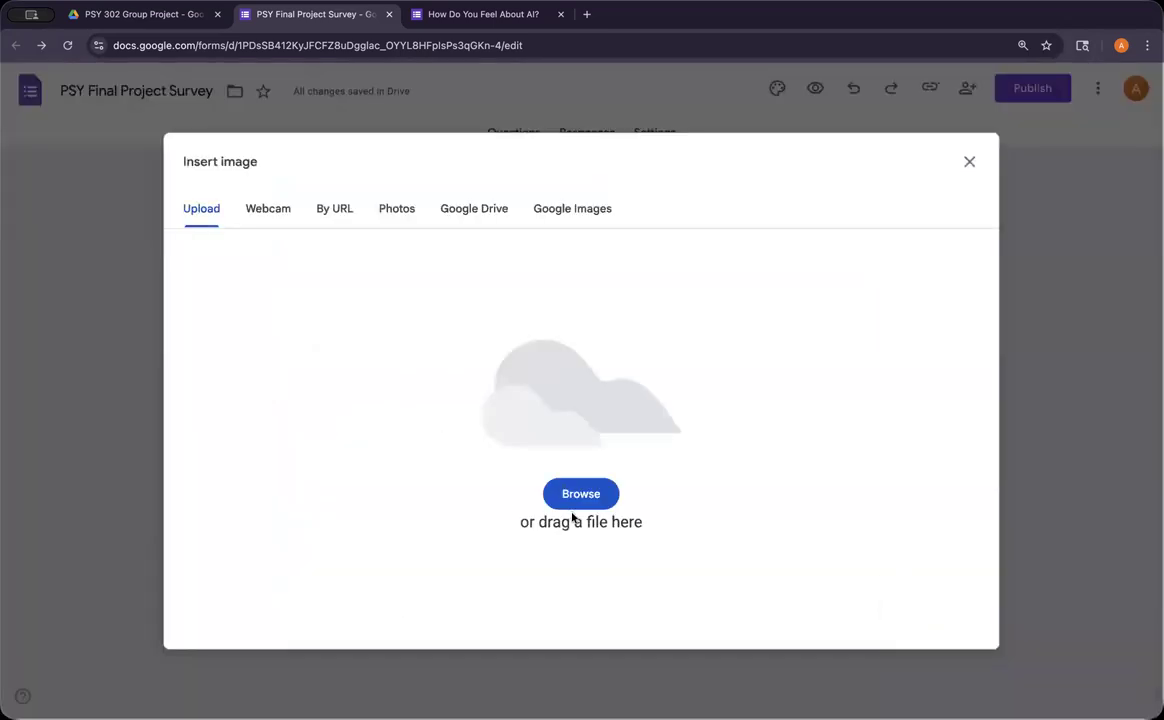
left_click(568, 212)
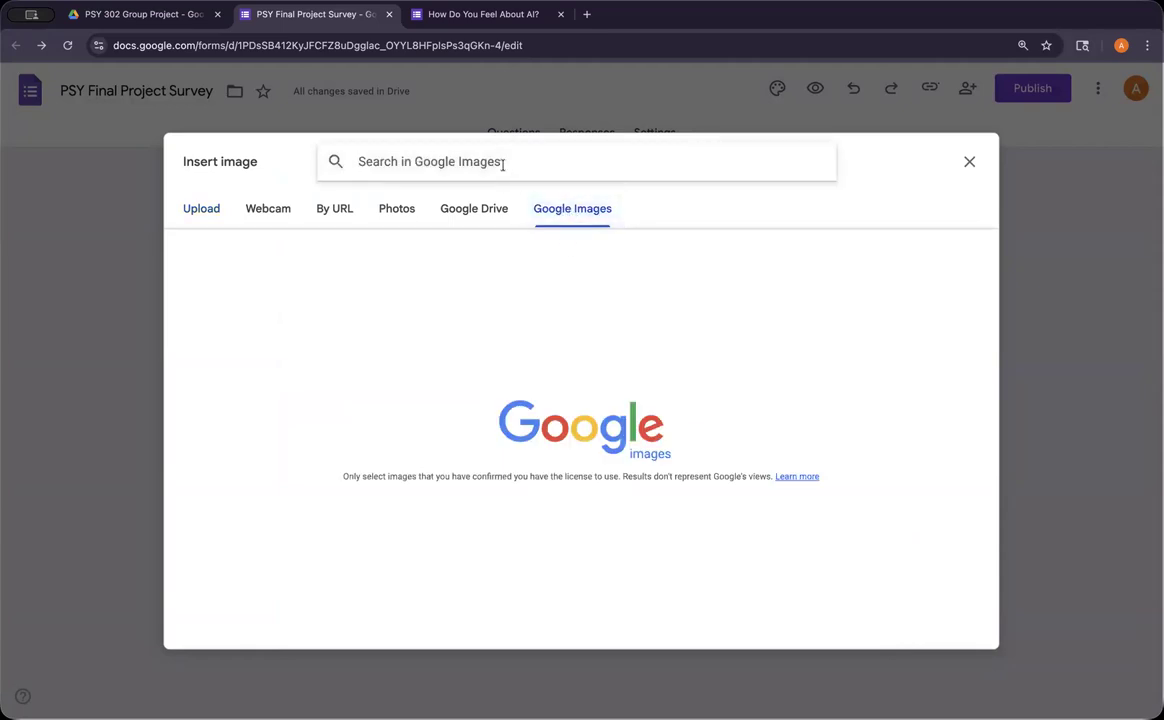
type("p")
key("BackSpace")
type("terminator")
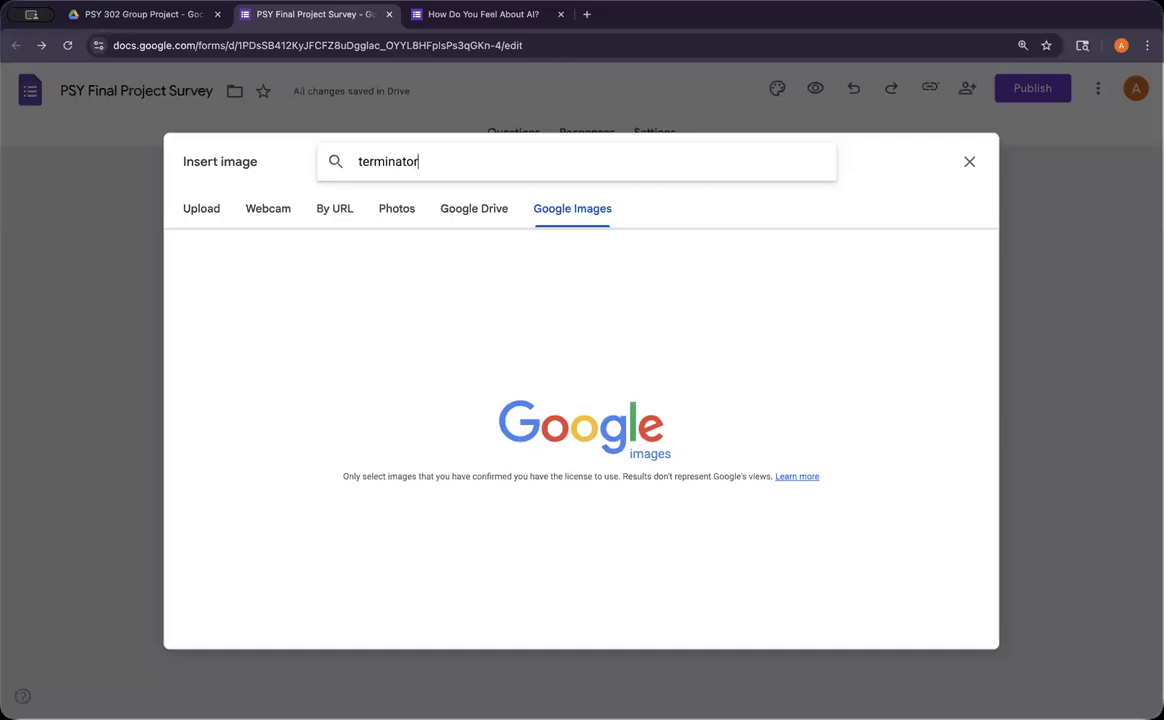
key("Return")
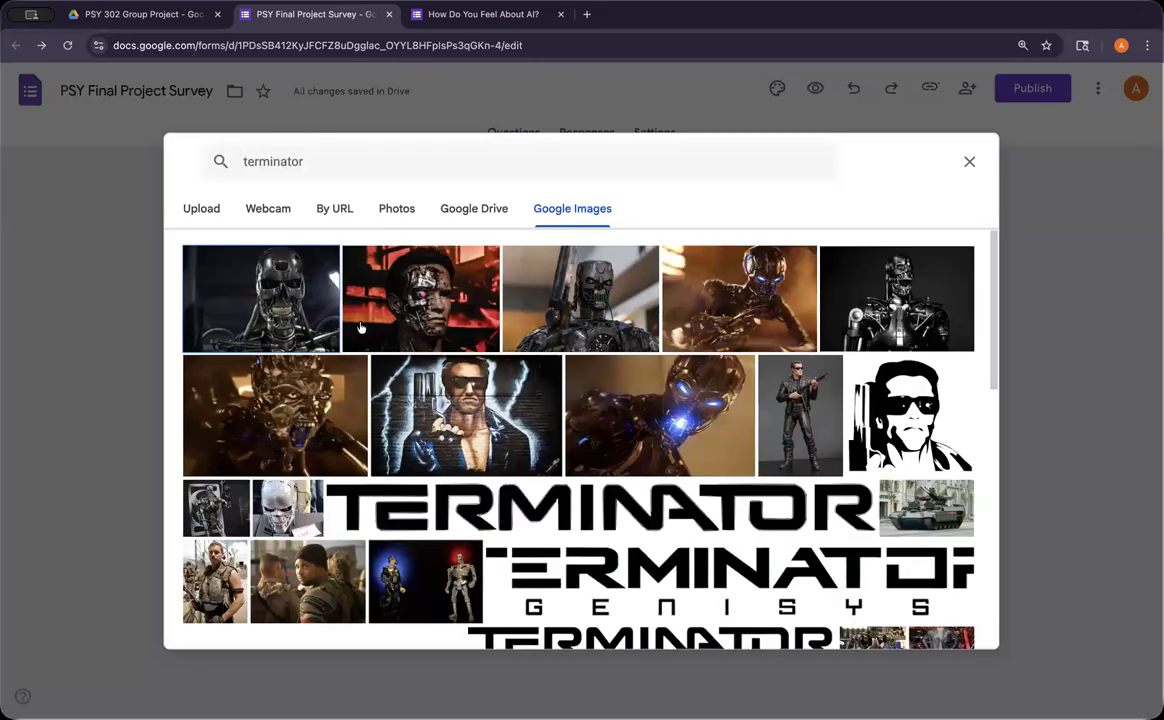
left_click(270, 295)
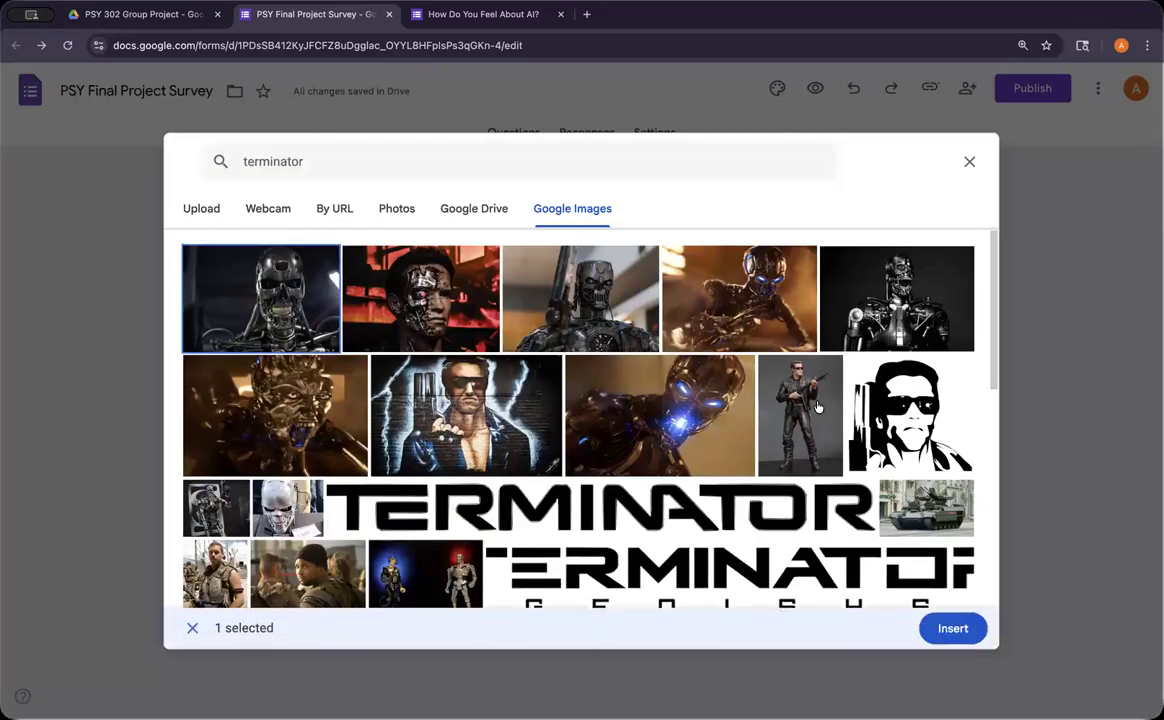
left_click(952, 627)
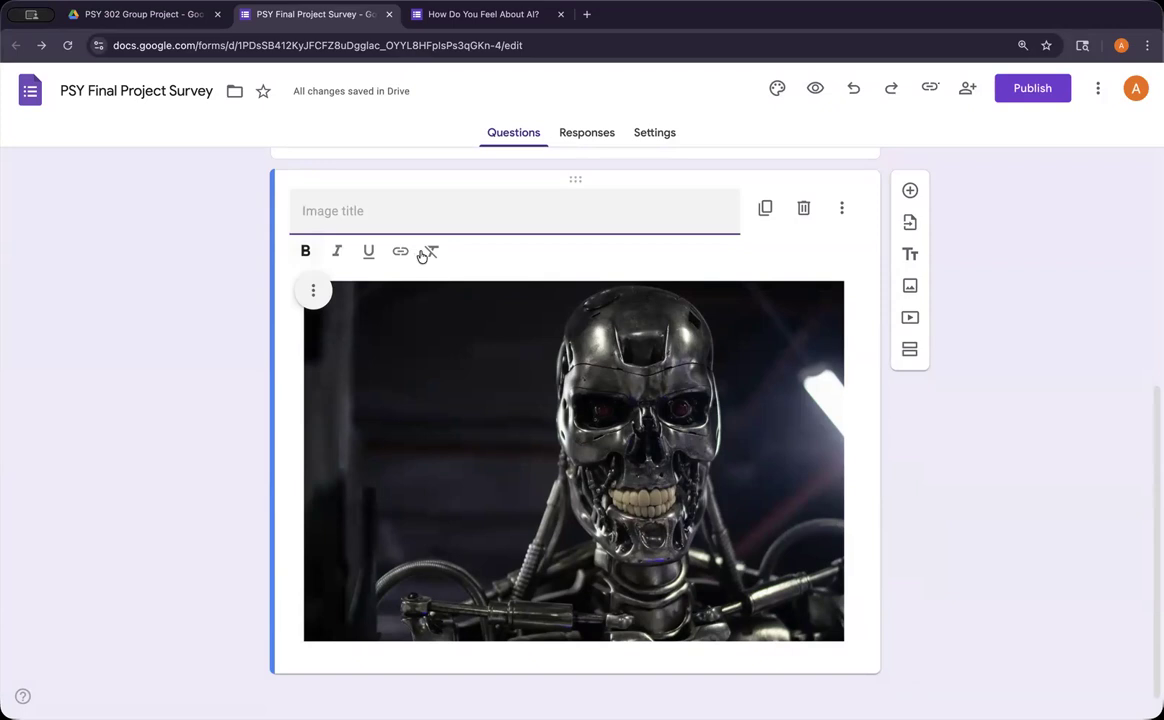
left_click(861, 504)
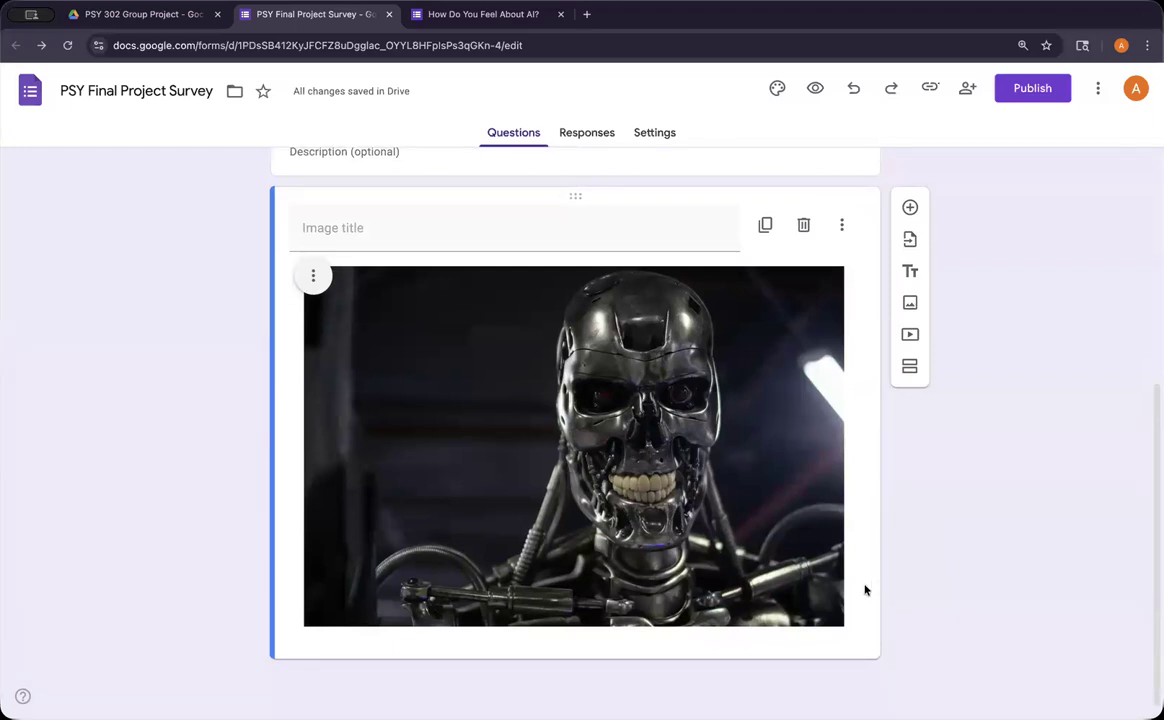
Look at the YouTube video picker and close it without adding a video.
left_click(910, 335)
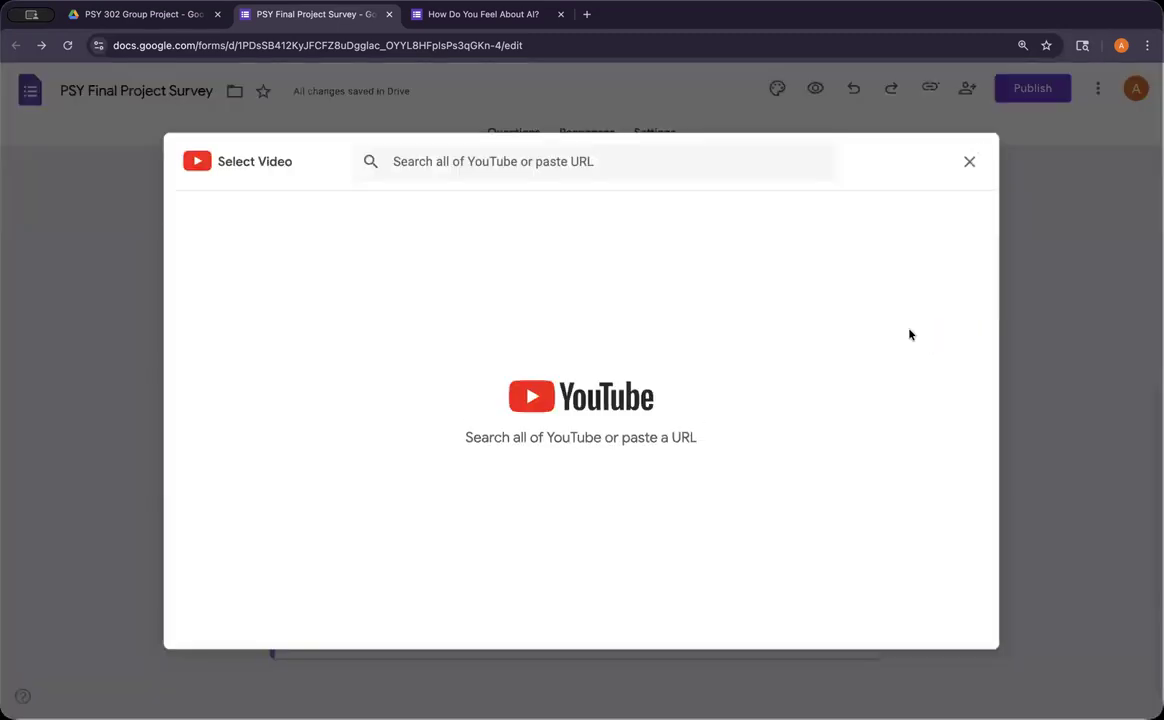
left_click(463, 160)
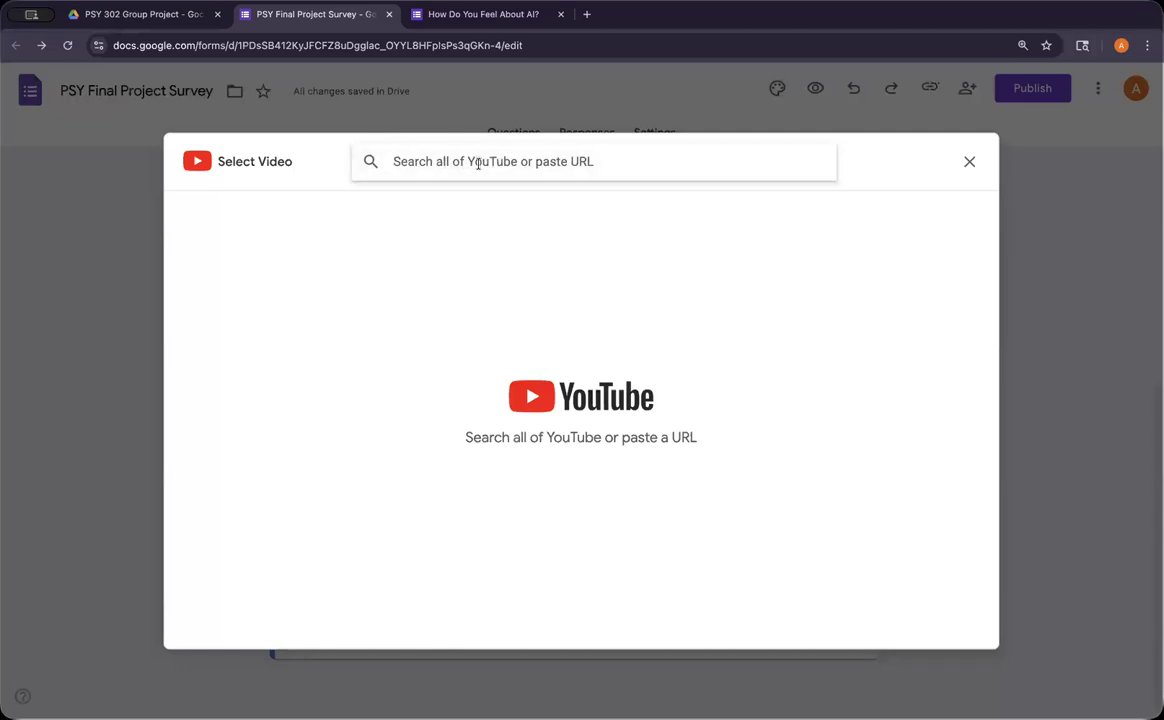
left_click(969, 162)
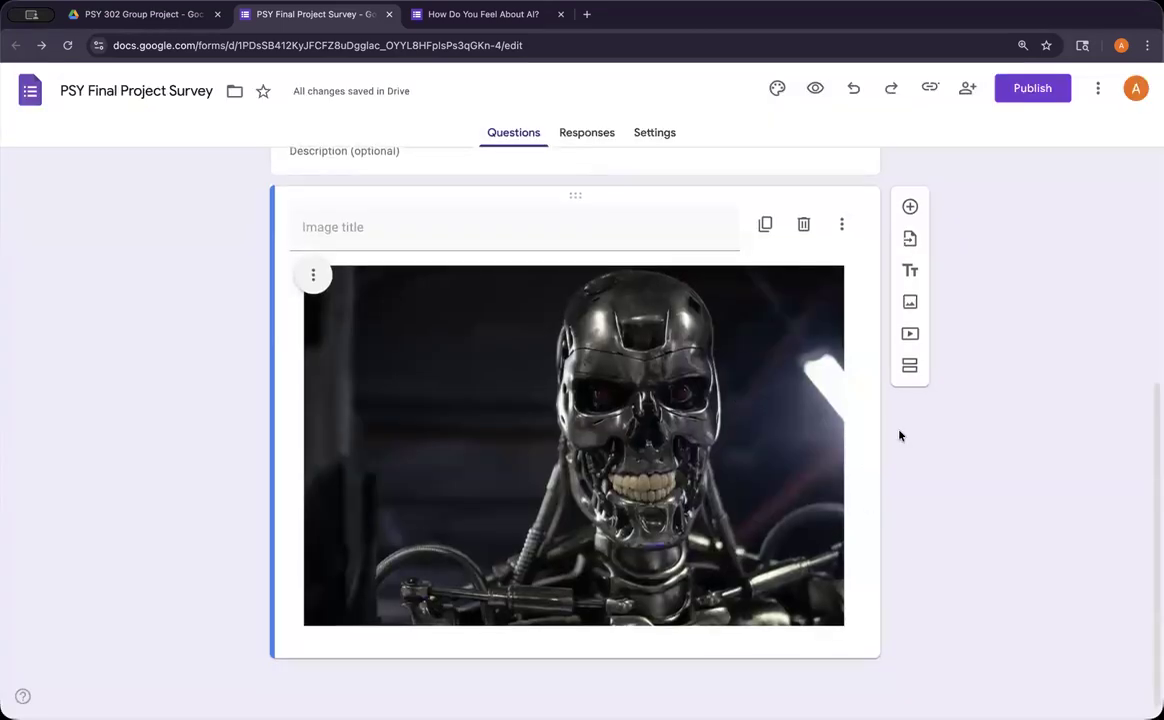
Add a new section after the image and look over both sections of the form.
left_click(910, 367)
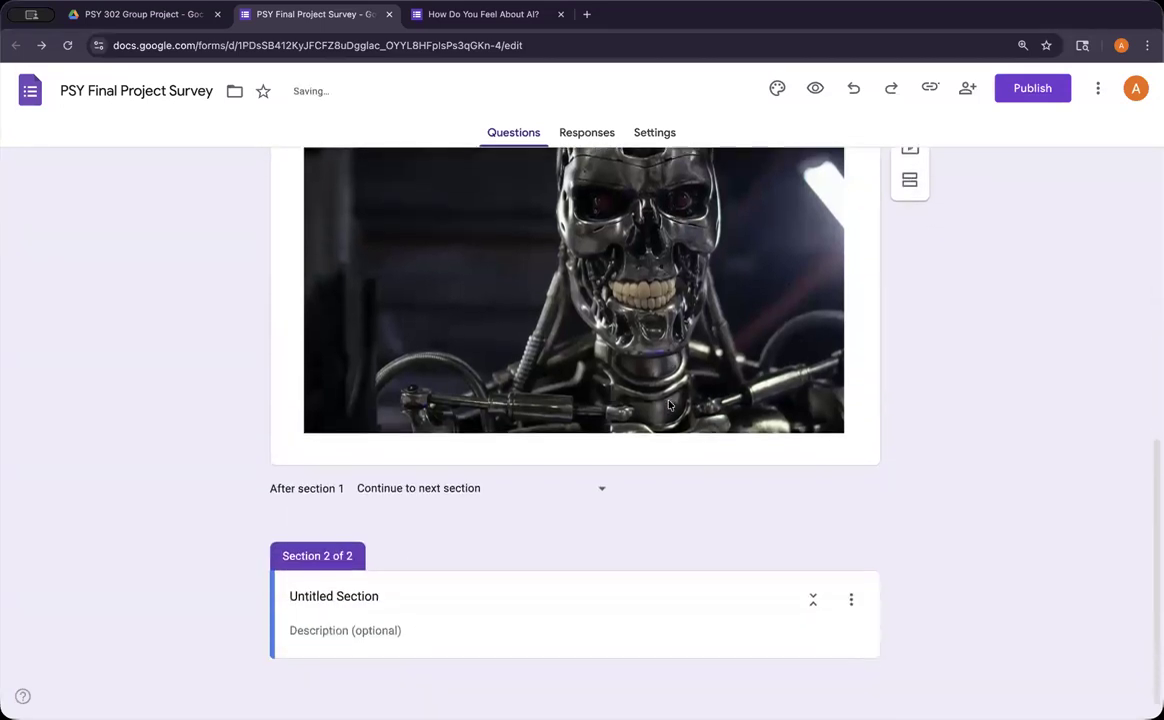
scroll(577, 487, "up", 8)
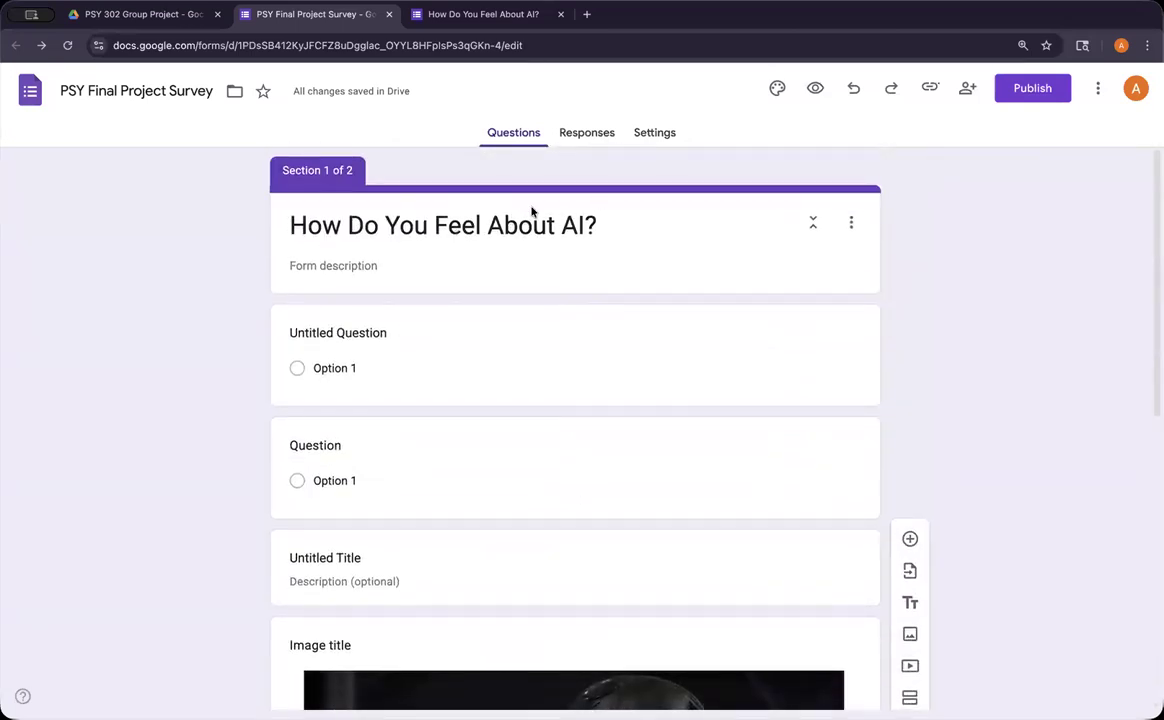
scroll(532, 211, "down", 2)
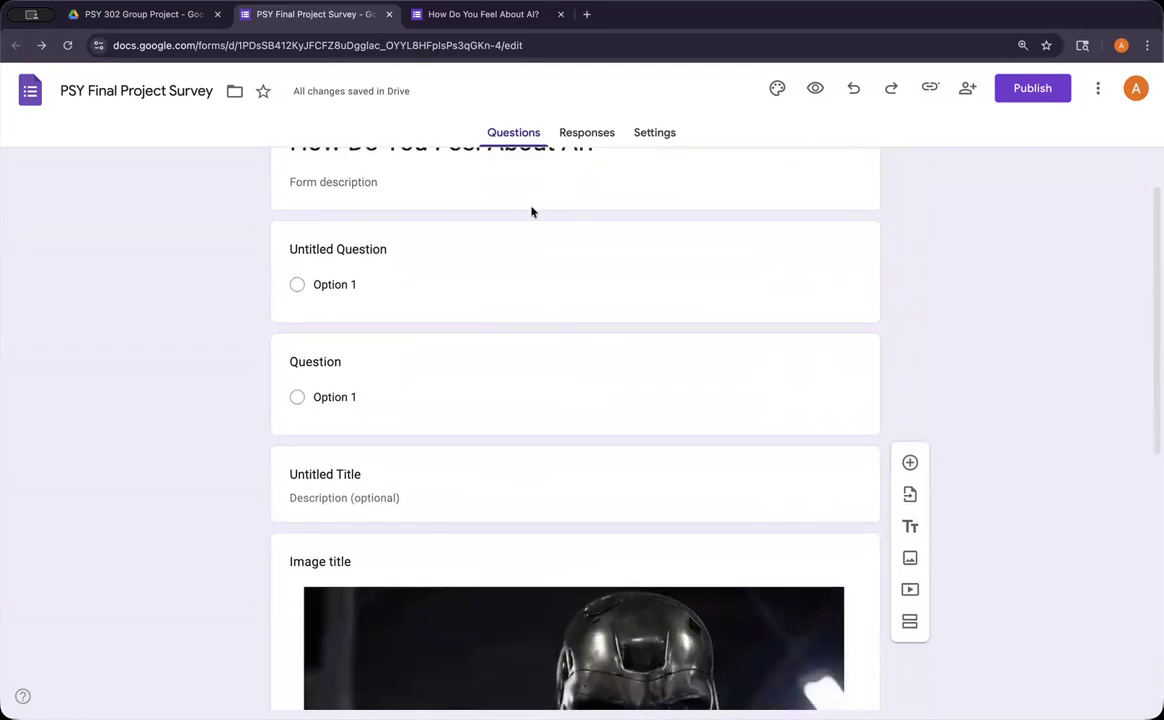
scroll(535, 250, "down", 5)
scroll(542, 487, "down", 3)
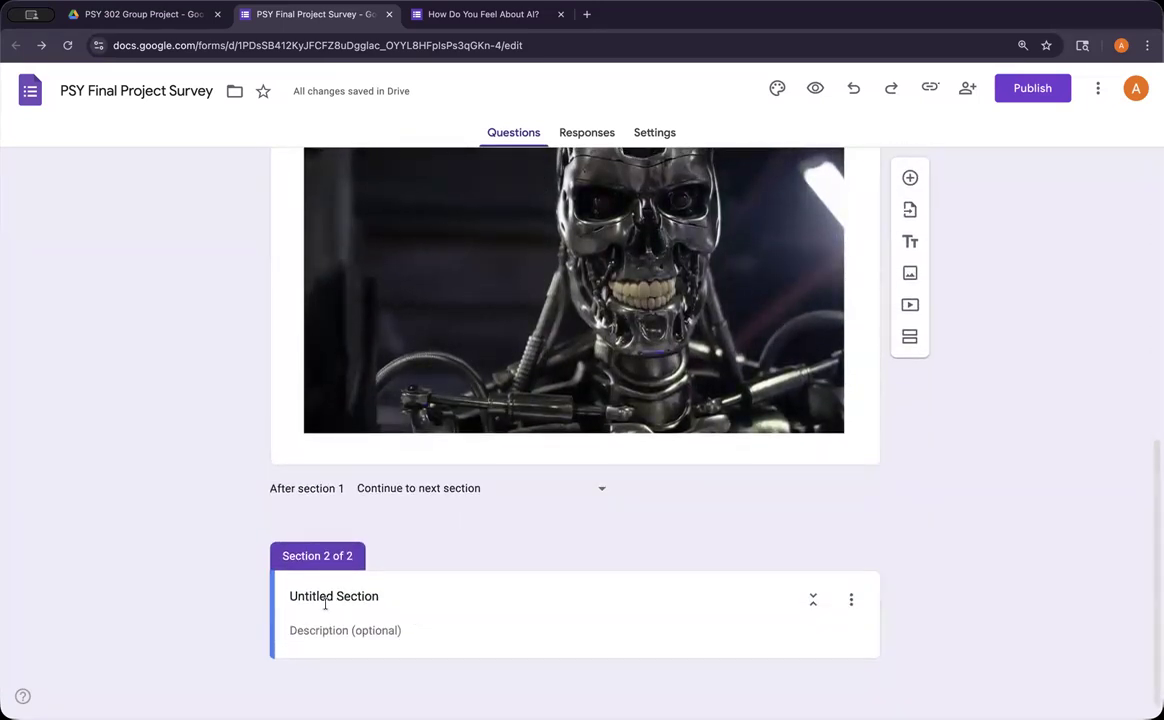
Review the second section's options and the section reordering dialog, leaving the order as it is.
left_click(855, 600)
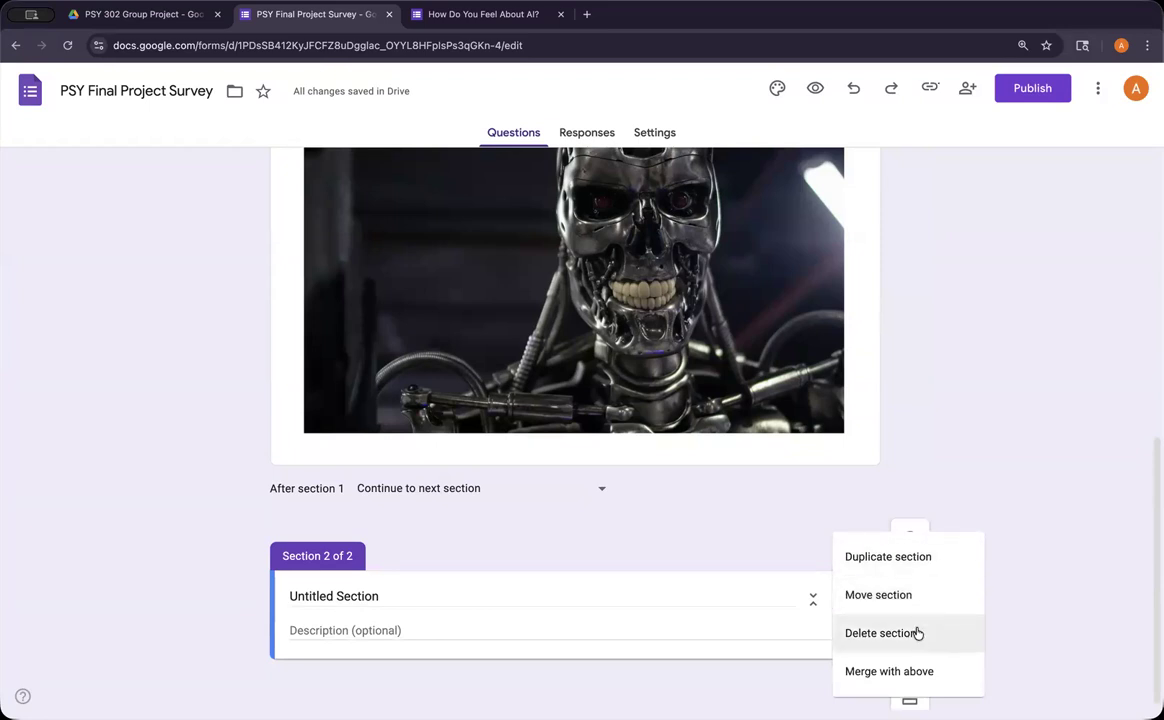
left_click(833, 596)
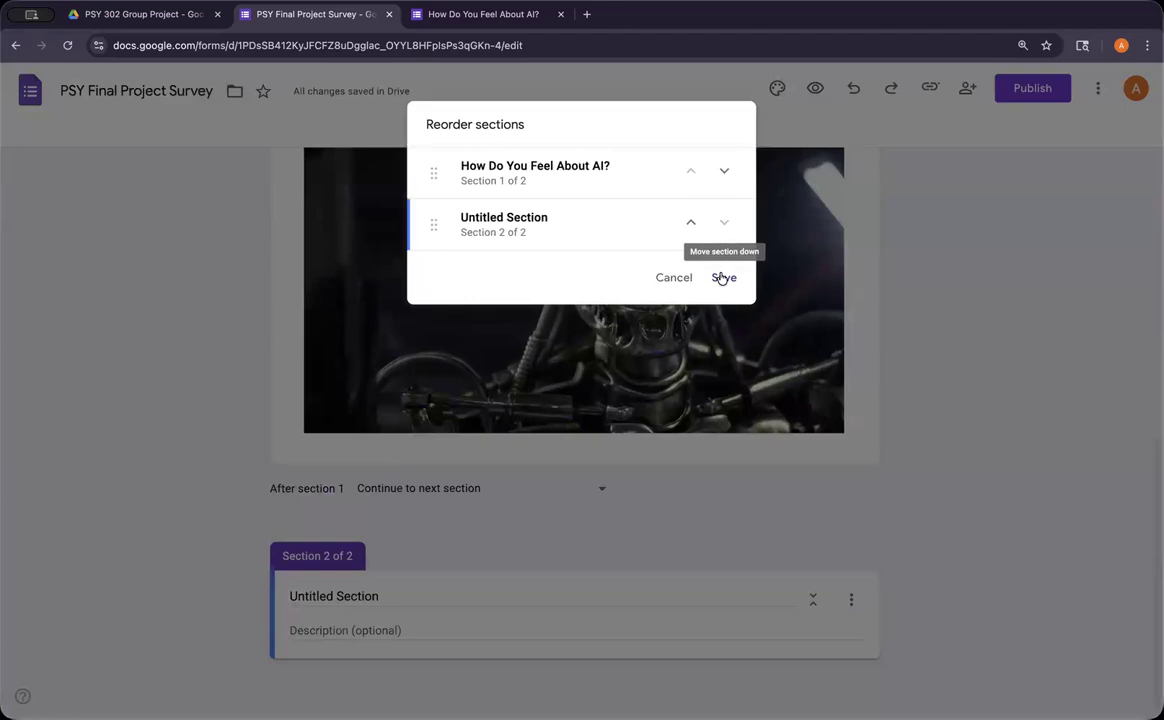
left_click(673, 278)
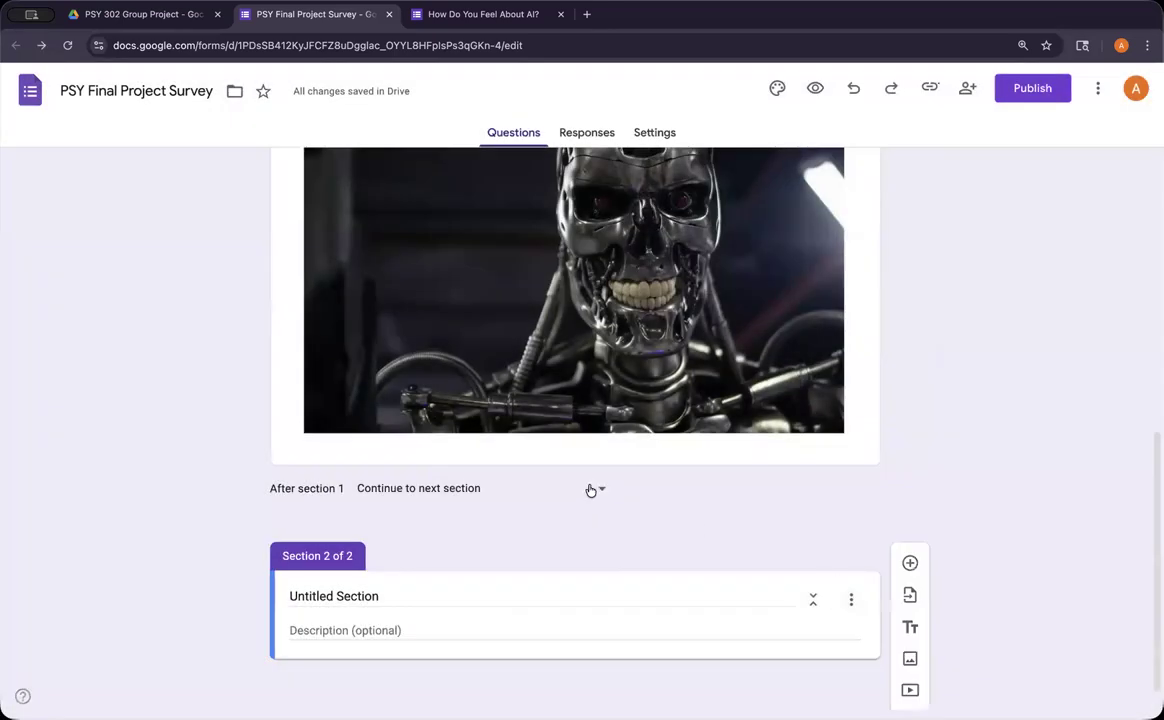
Move the untitled title and description block above the first question, directly below the form header.
scroll(600, 505, "up", 5)
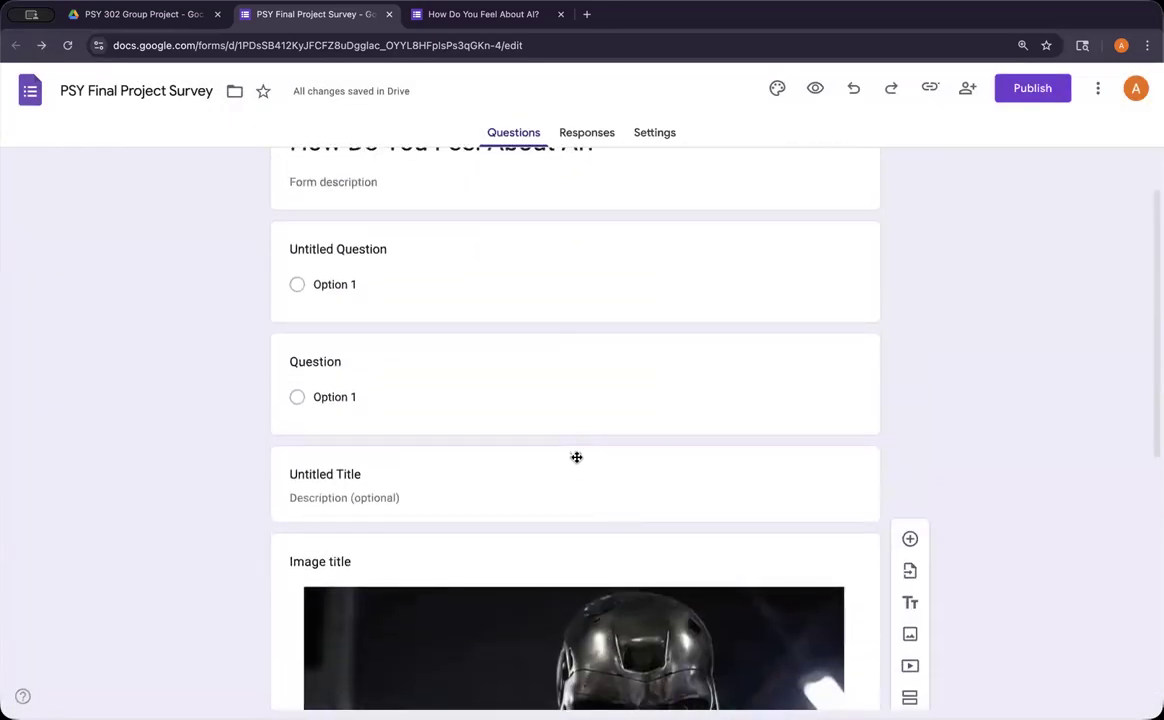
left_click_drag(574, 457, 600, 330)
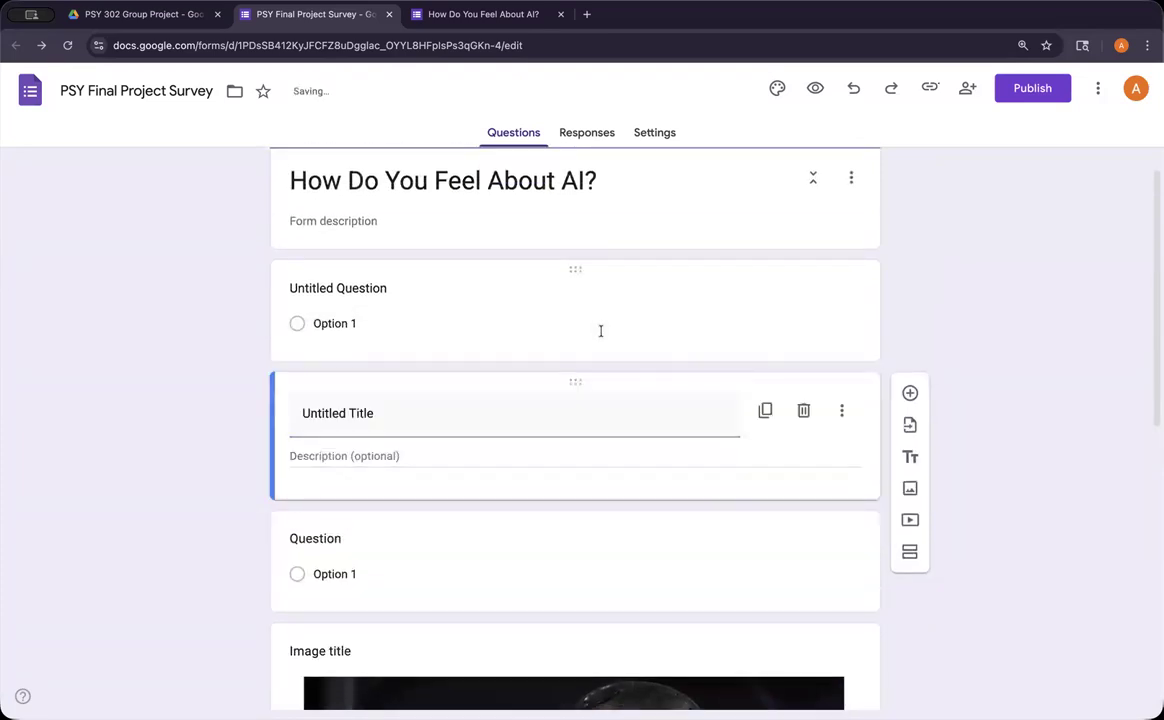
left_click_drag(574, 382, 593, 294)
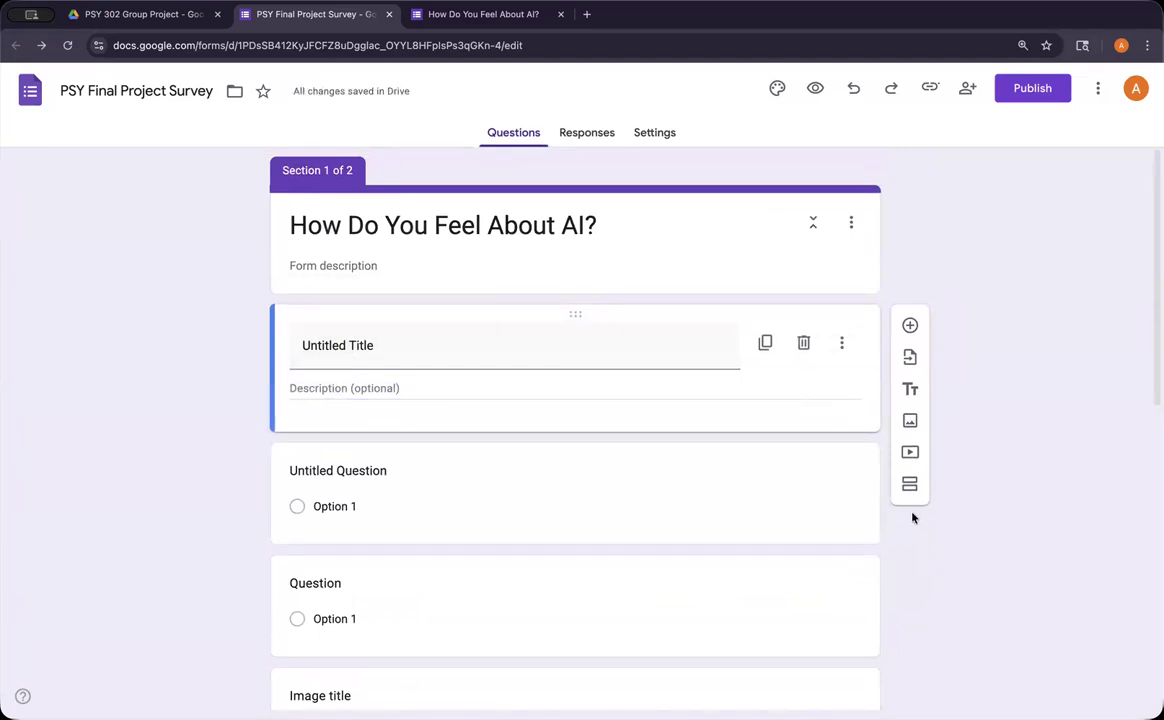
scroll(836, 388, "down", 10)
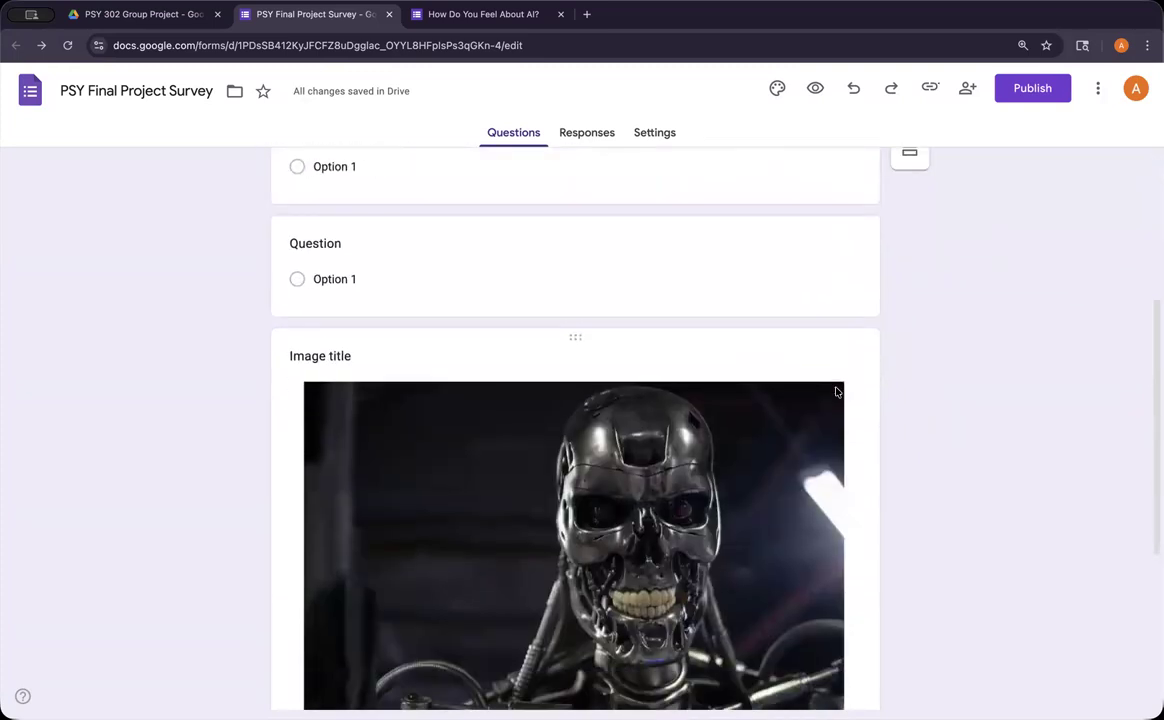
scroll(864, 510, "up", 10)
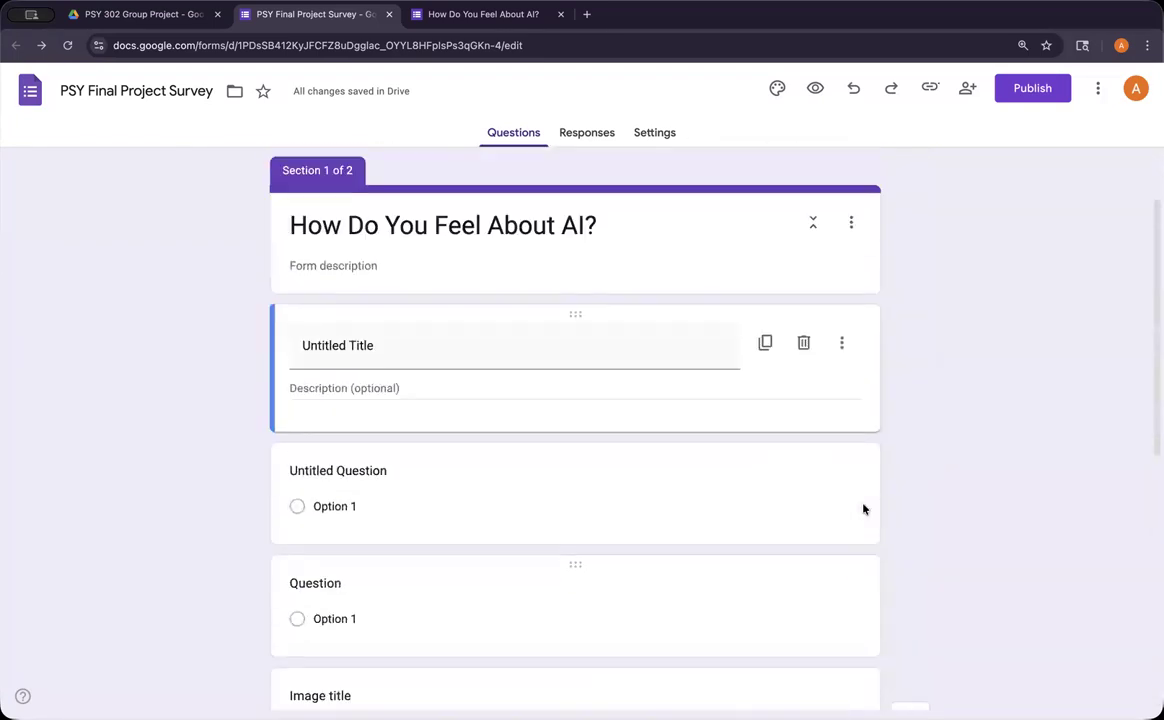